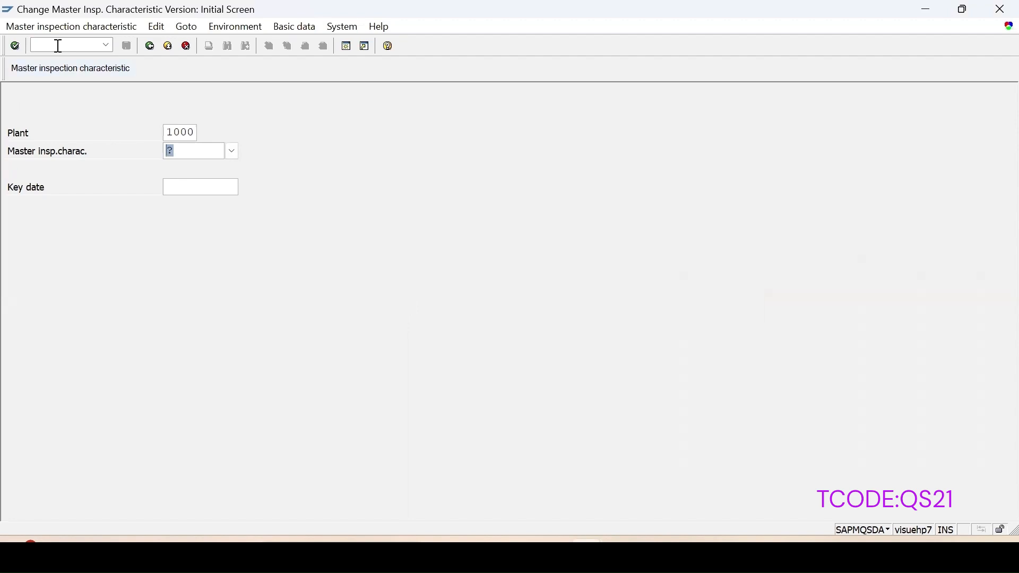
# Step: Start transaction QS21 and begin creating master inspection characteristic Area in plant 1000
pyautogui.write('/nqs21')
pyautogui.press('Return')
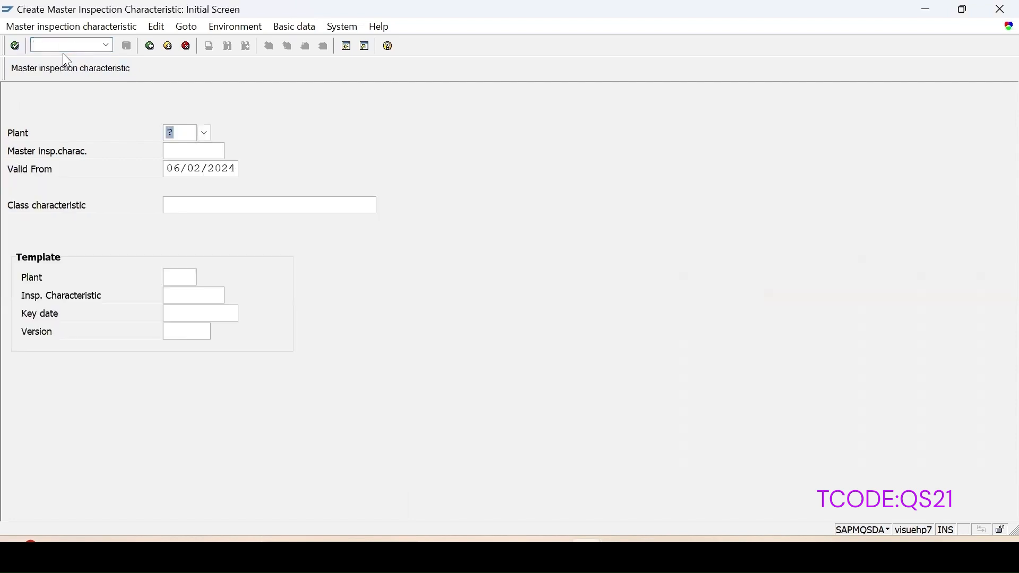
pyautogui.write('1000')
pyautogui.press('Tab')
pyautogui.write('A')
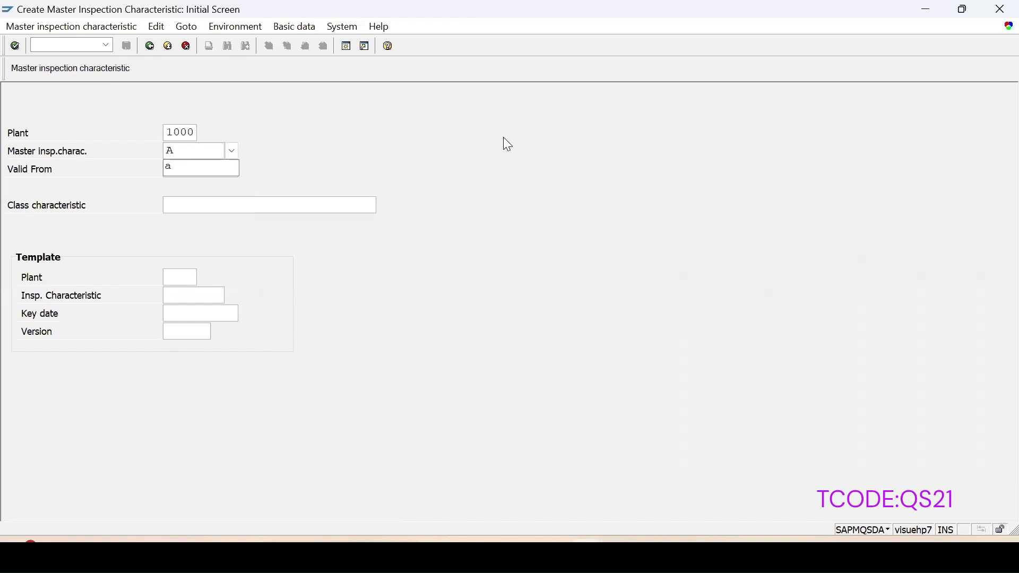
pyautogui.write('rea')
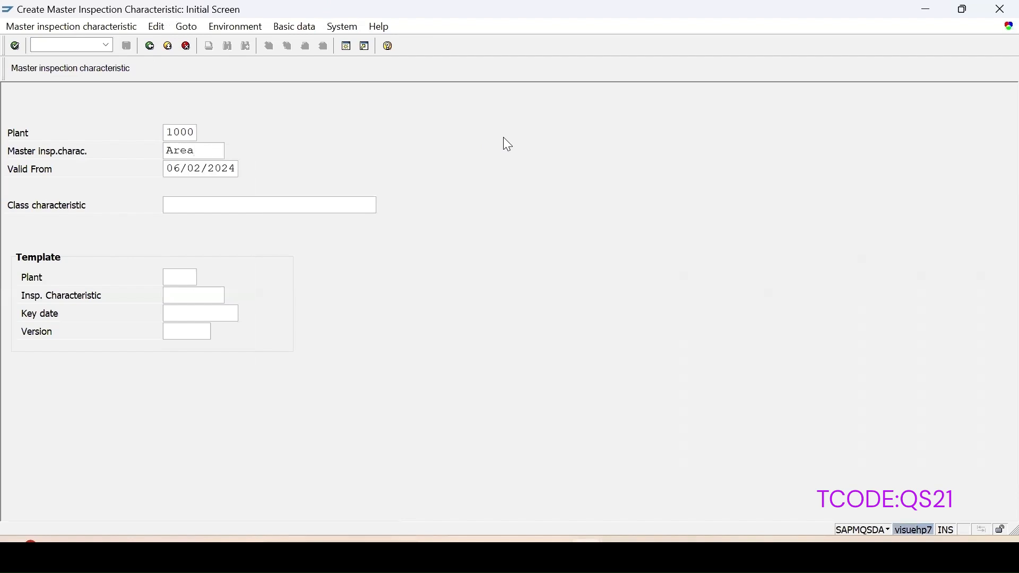
pyautogui.press('Return')
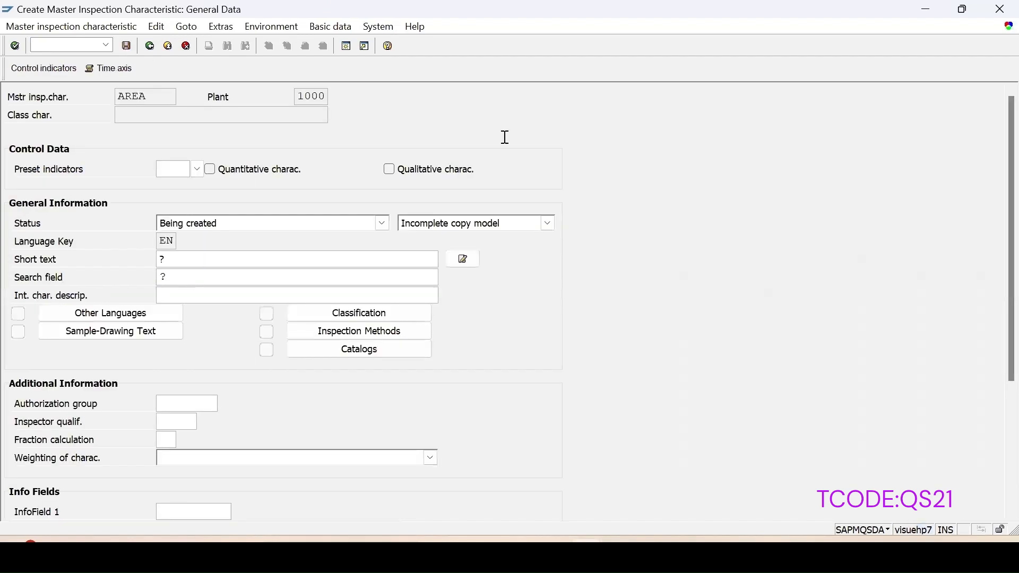
# Step: Set the characteristic status to Released and the copy model to Complete copy model
pyautogui.click(325, 227)
pyautogui.click(182, 255)
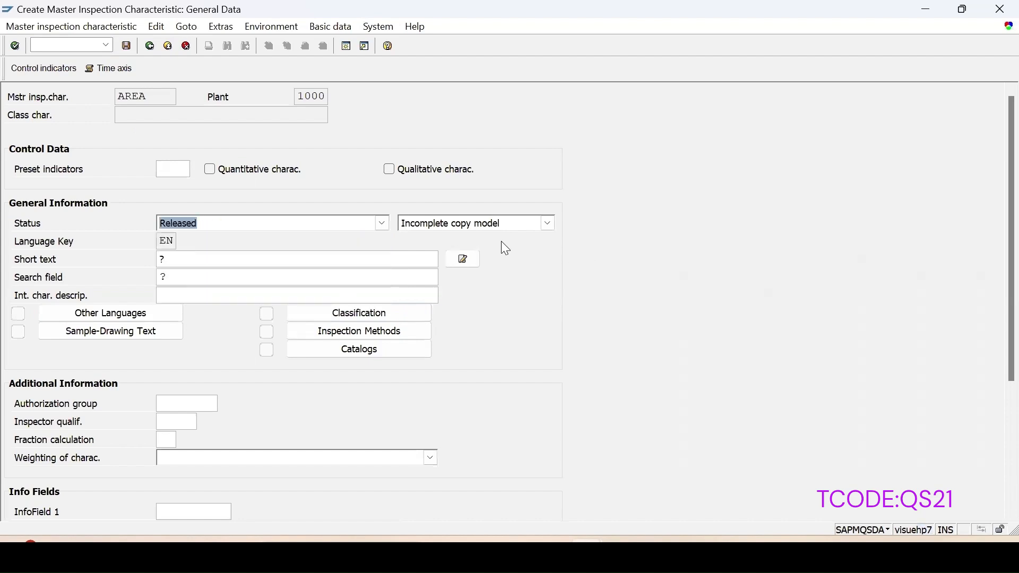
pyautogui.click(476, 227)
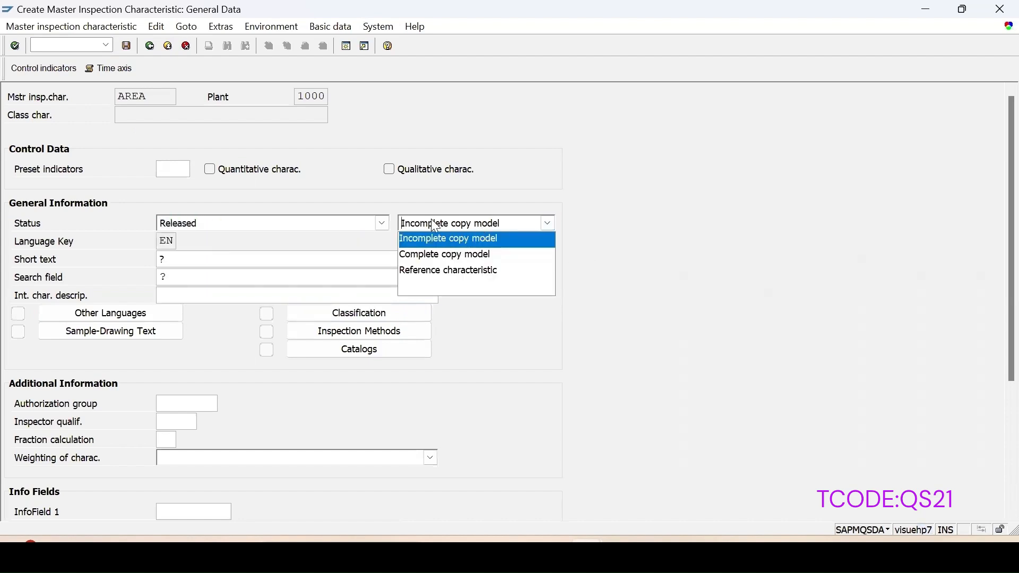
pyautogui.click(429, 255)
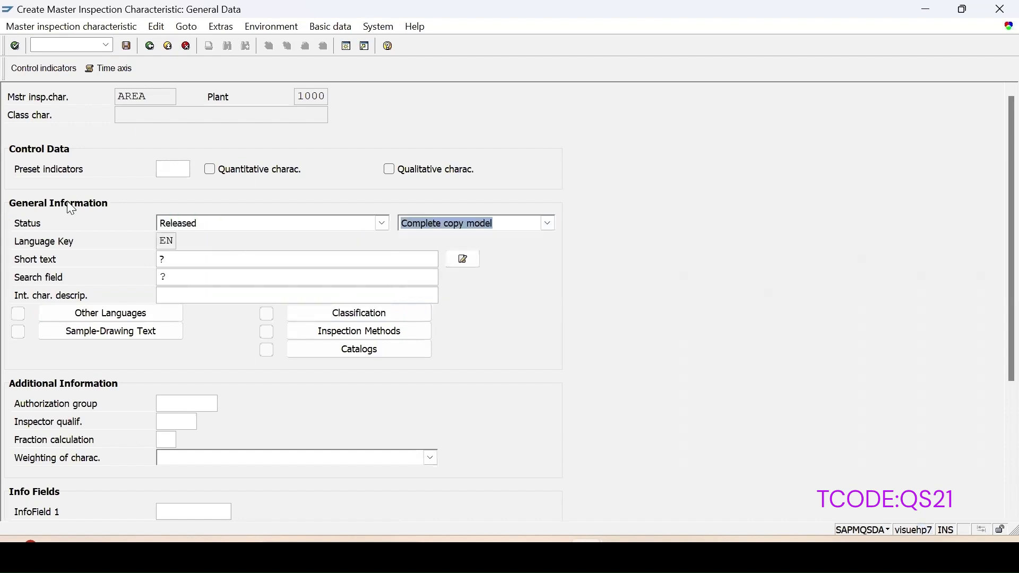
# Step: Enter AREA as both the search field and the short text
pyautogui.click(164, 277)
pyautogui.write('AREA')
pyautogui.click(184, 264)
pyautogui.write('AREA')
# Step: Mark AREA as quantitative and choose Calc. charac. as the formula in its control indicators
pyautogui.click(211, 169)
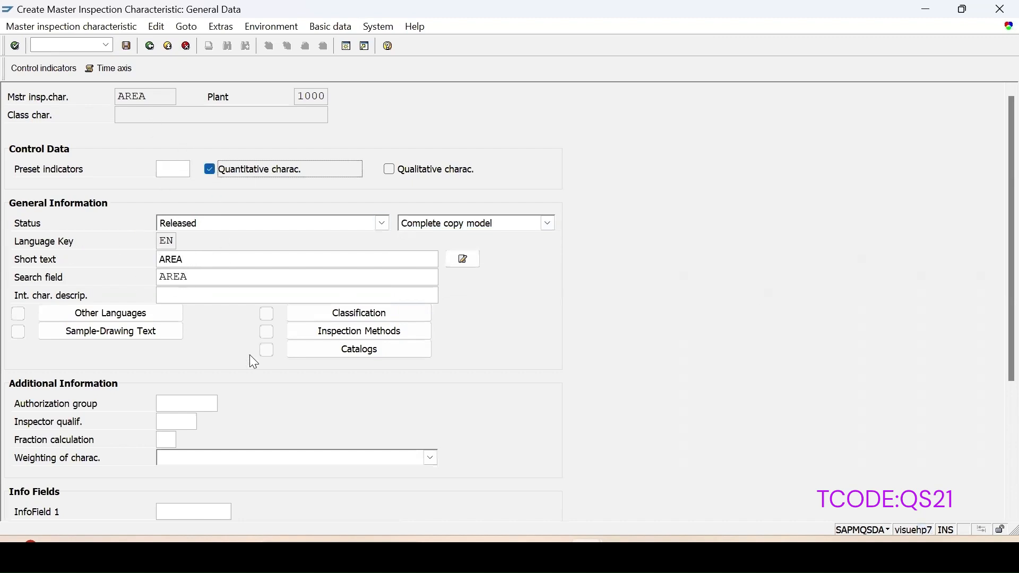
pyautogui.click(45, 69)
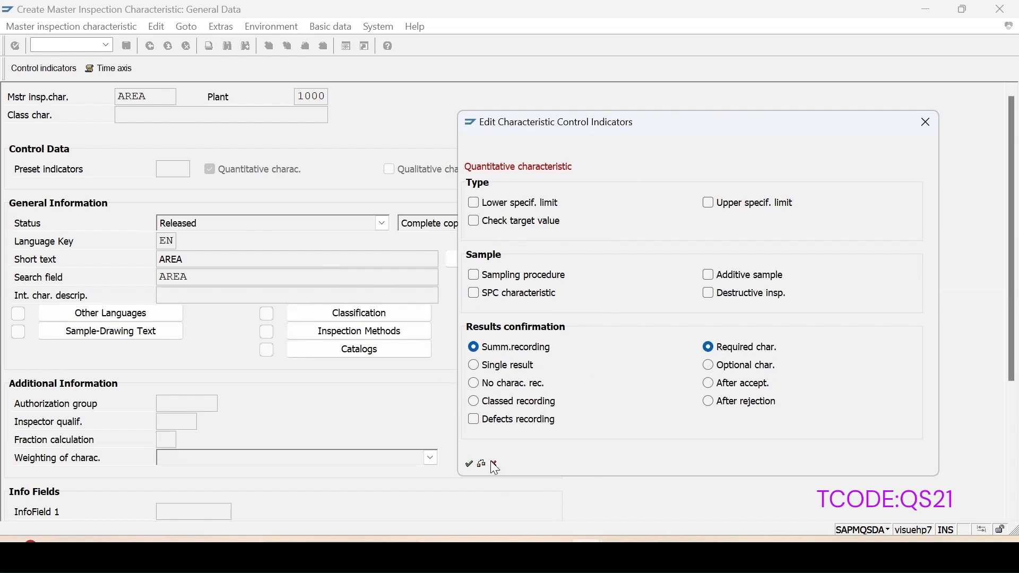
pyautogui.click(469, 465)
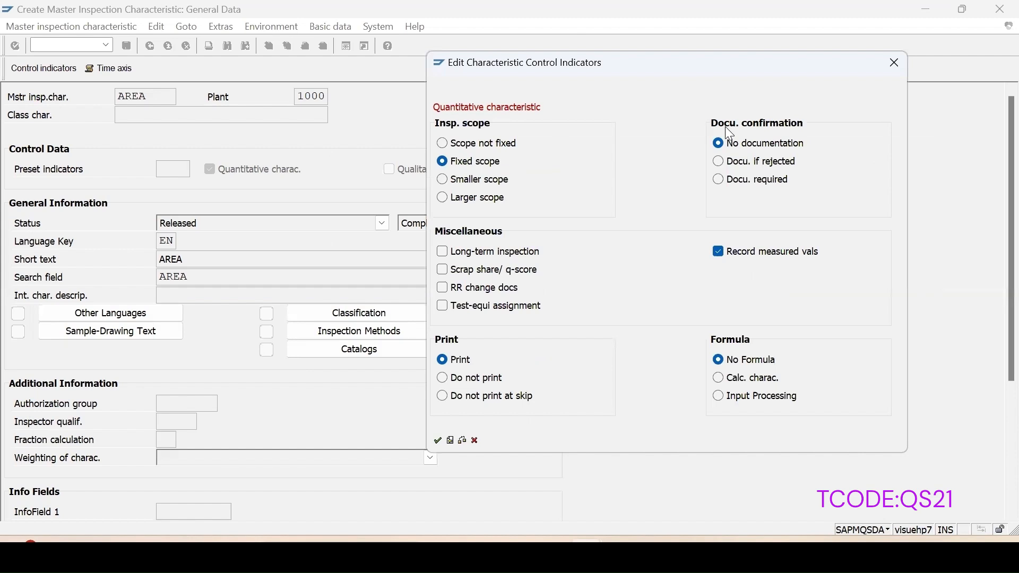
pyautogui.click(720, 378)
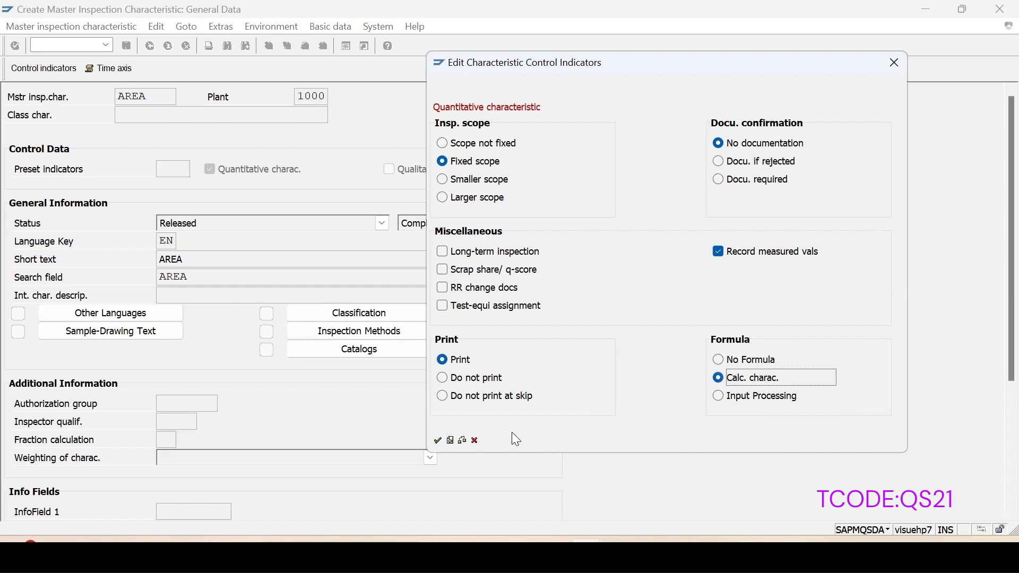
pyautogui.click(438, 441)
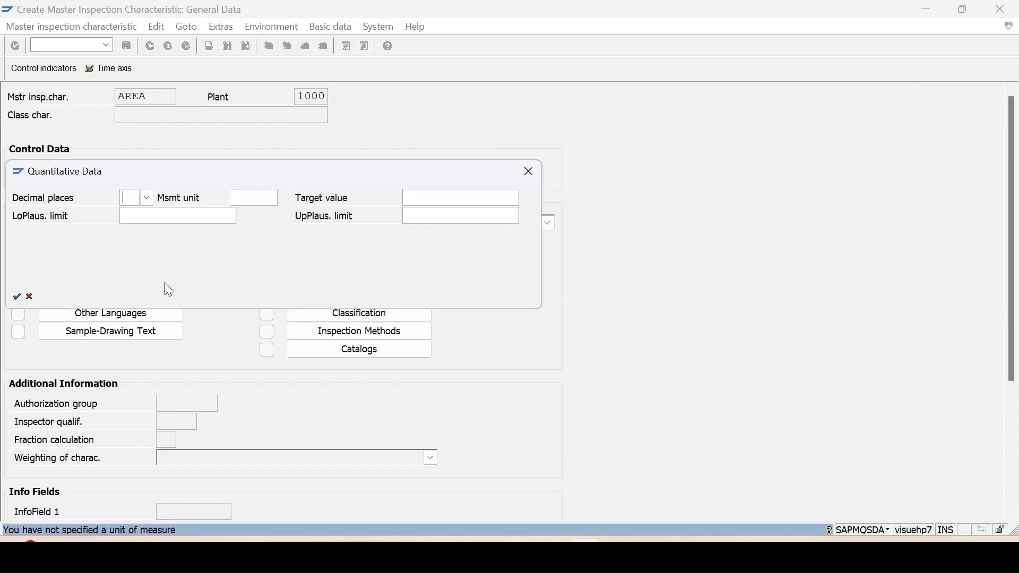
# Step: Confirm the quantitative data dialog and save the new characteristic
pyautogui.click(17, 298)
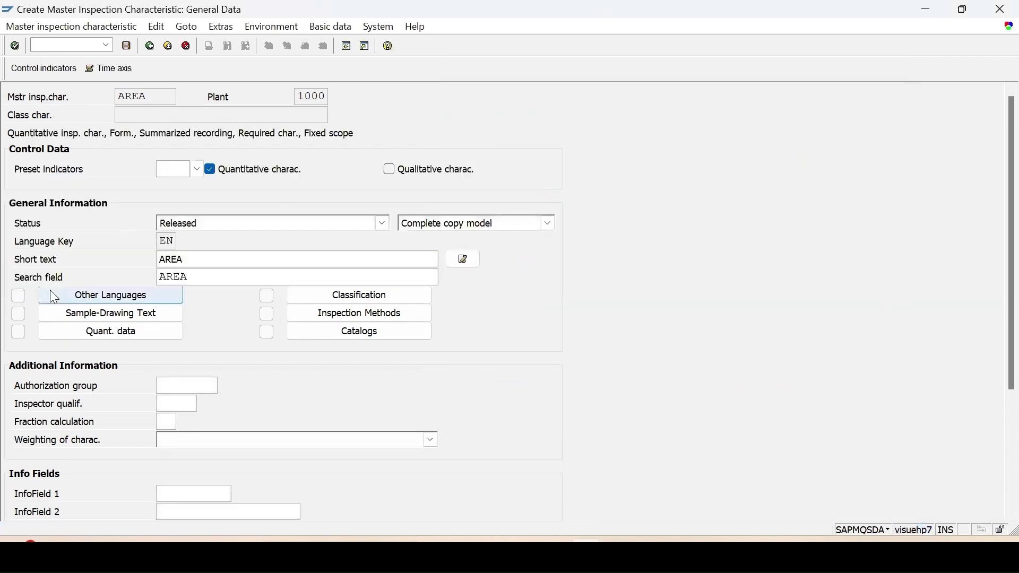
pyautogui.click(127, 46)
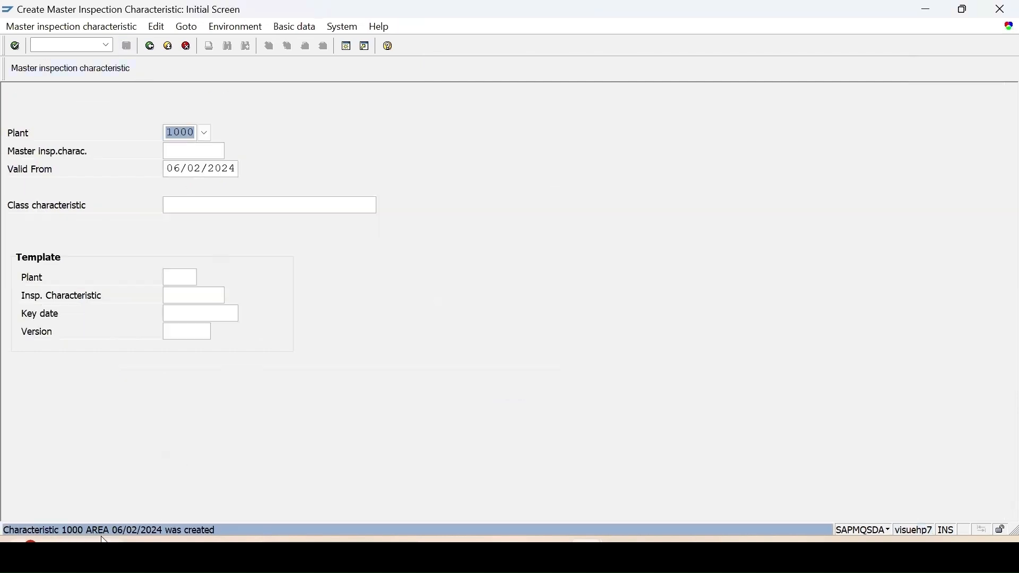
# Step: Switch to changing master inspection characteristics and open characteristic length in plant 1000
pyautogui.click(49, 44)
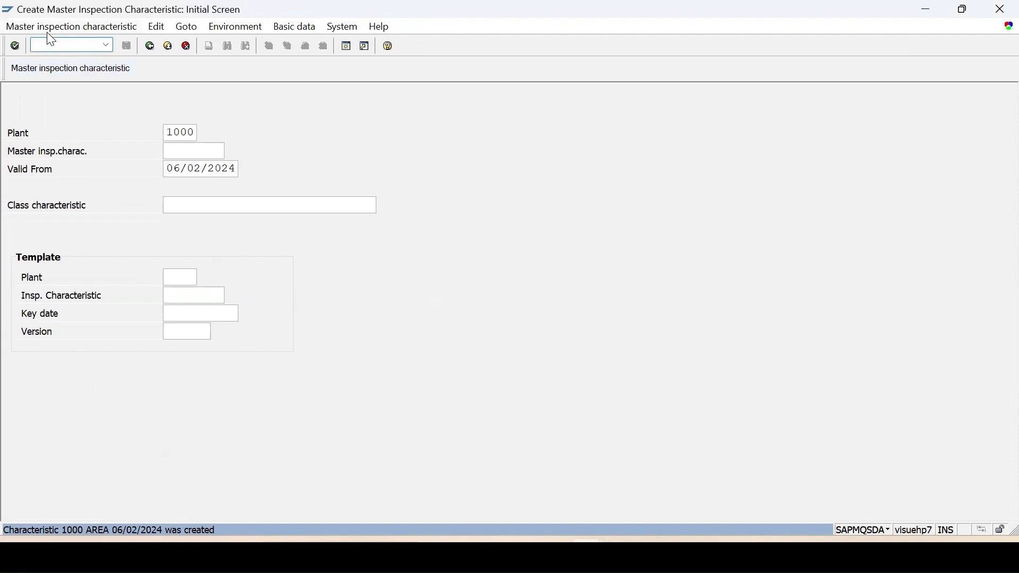
pyautogui.write('/nqs23')
pyautogui.press('Return')
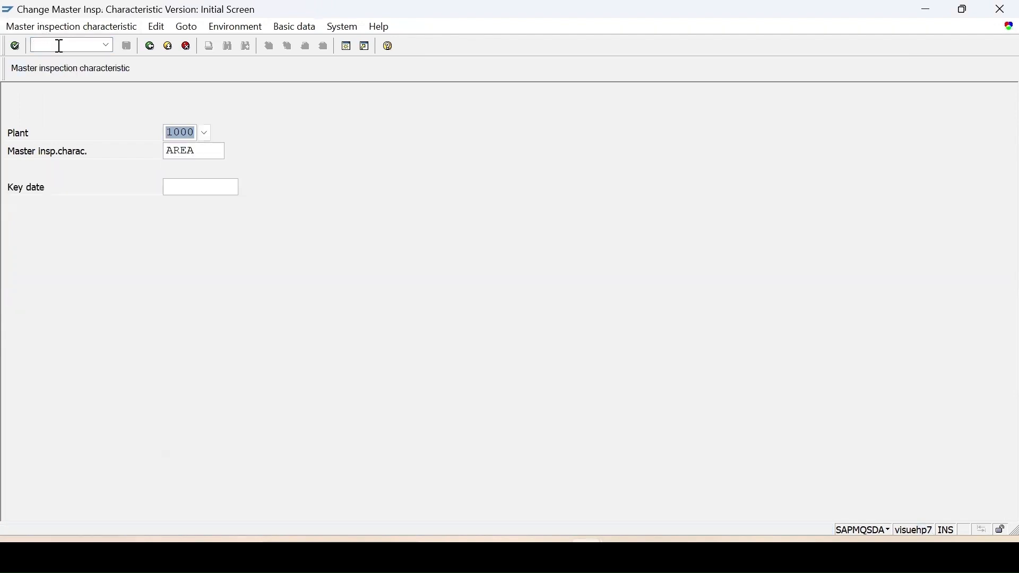
pyautogui.press('Tab')
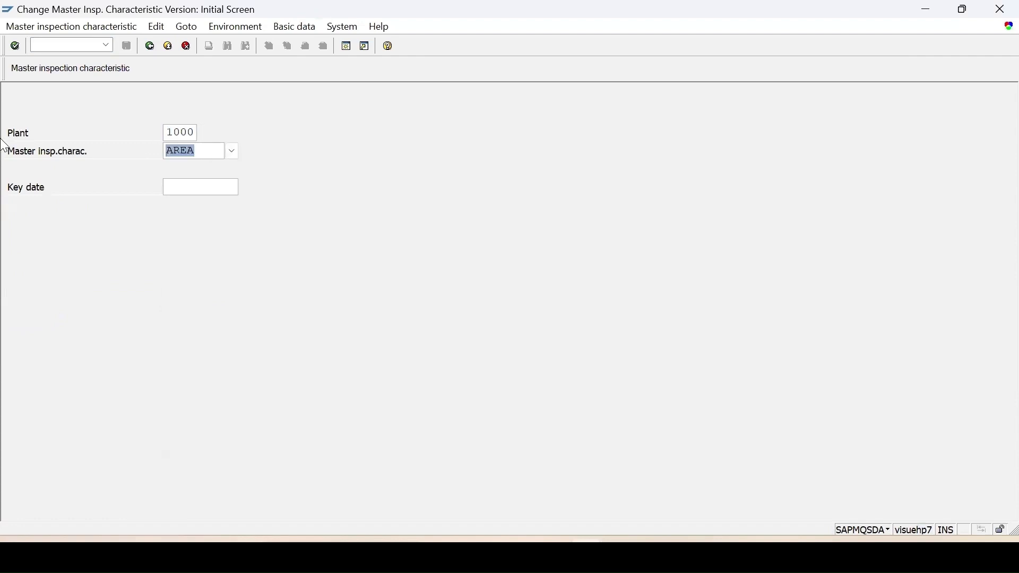
pyautogui.write('length')
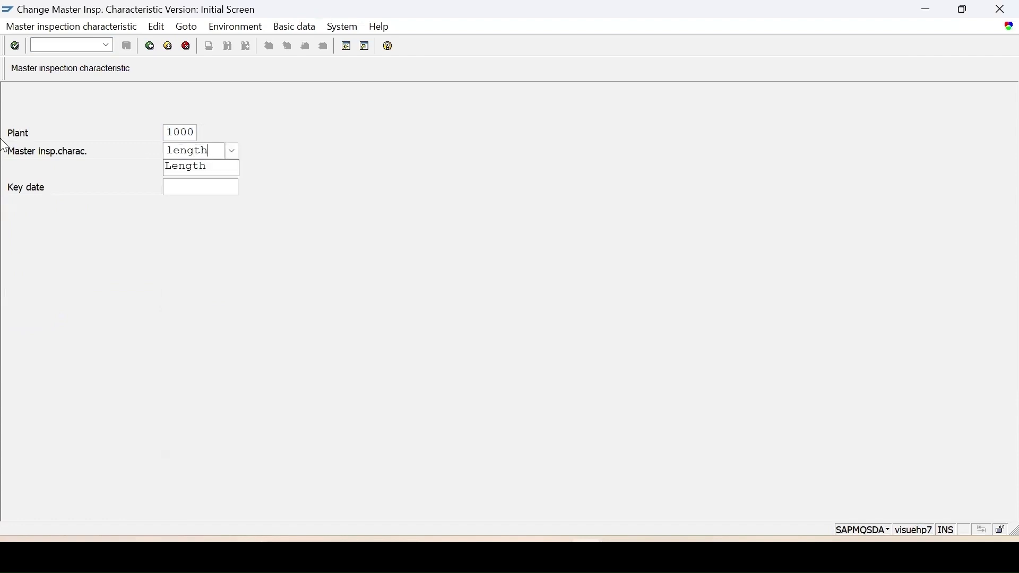
pyautogui.press('Return')
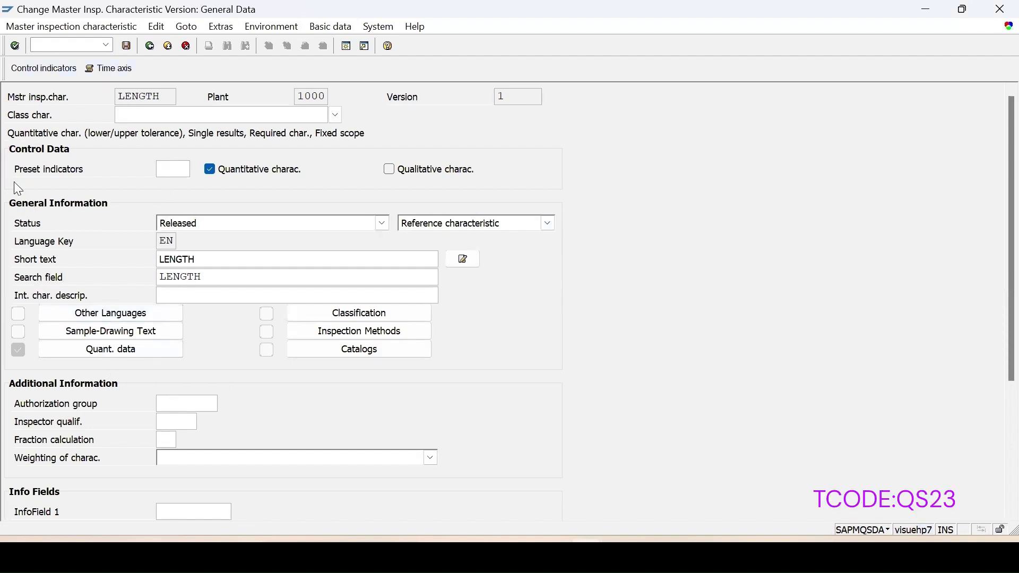
# Step: Set the LENGTH characteristic's upper limit to 10 in its quantitative data and save the change
pyautogui.click(102, 355)
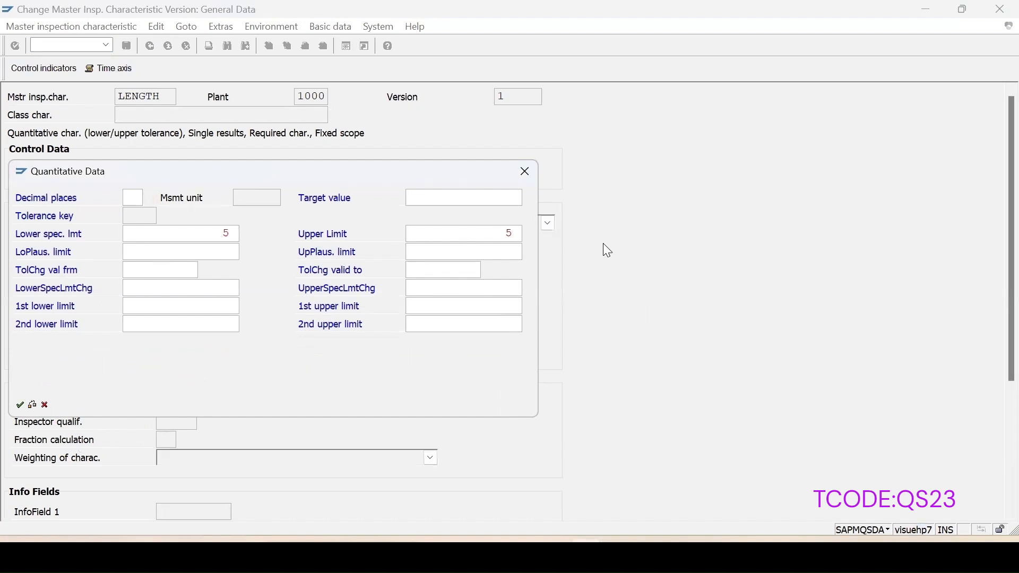
pyautogui.click(508, 233)
pyautogui.moveTo(513, 231); pyautogui.dragTo(997, 304)
pyautogui.write('10')
pyautogui.press('Return')
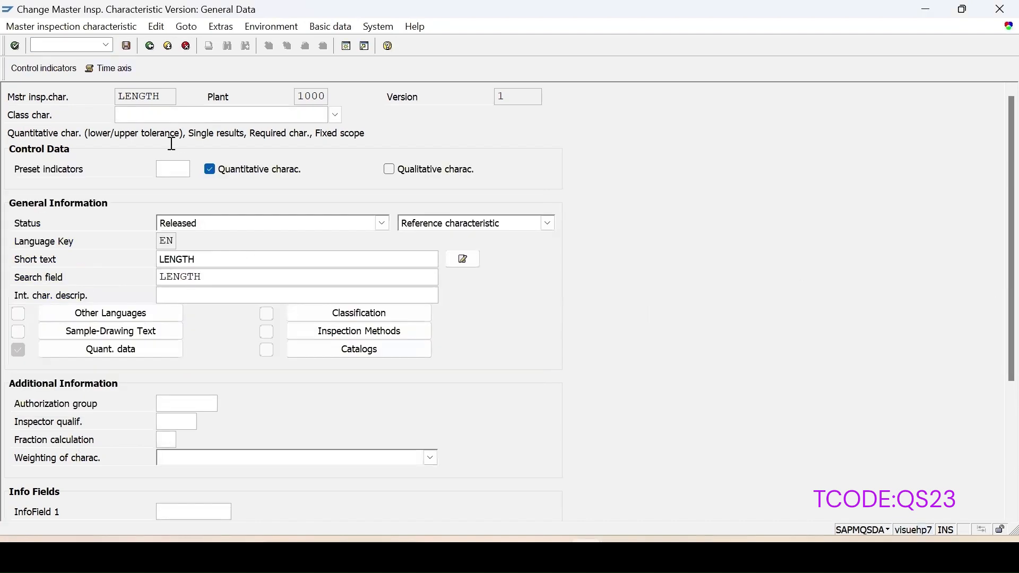
pyautogui.click(126, 45)
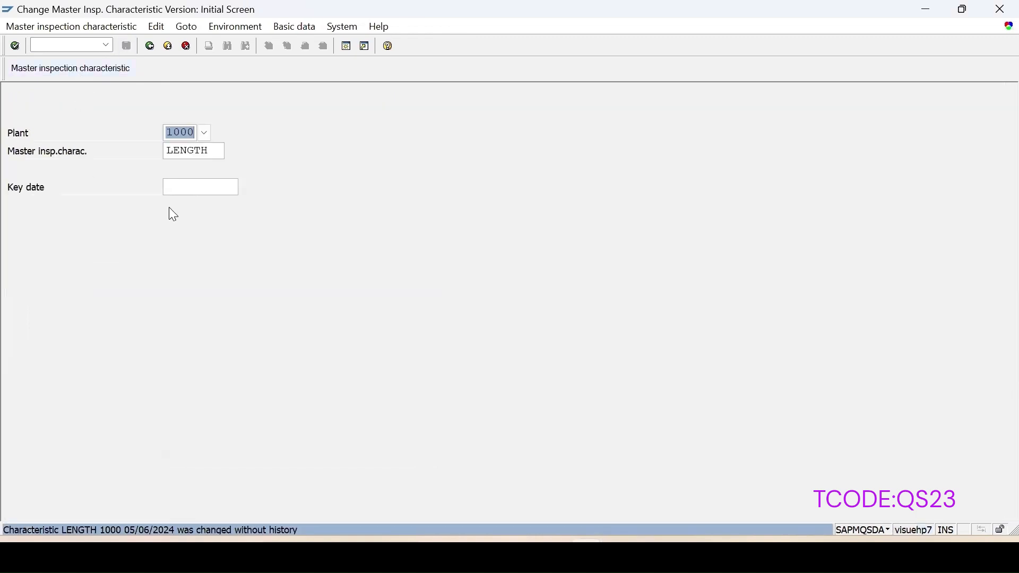
# Step: Try to create master inspection characteristic Width in plant 1000
pyautogui.doubleClick(215, 152)
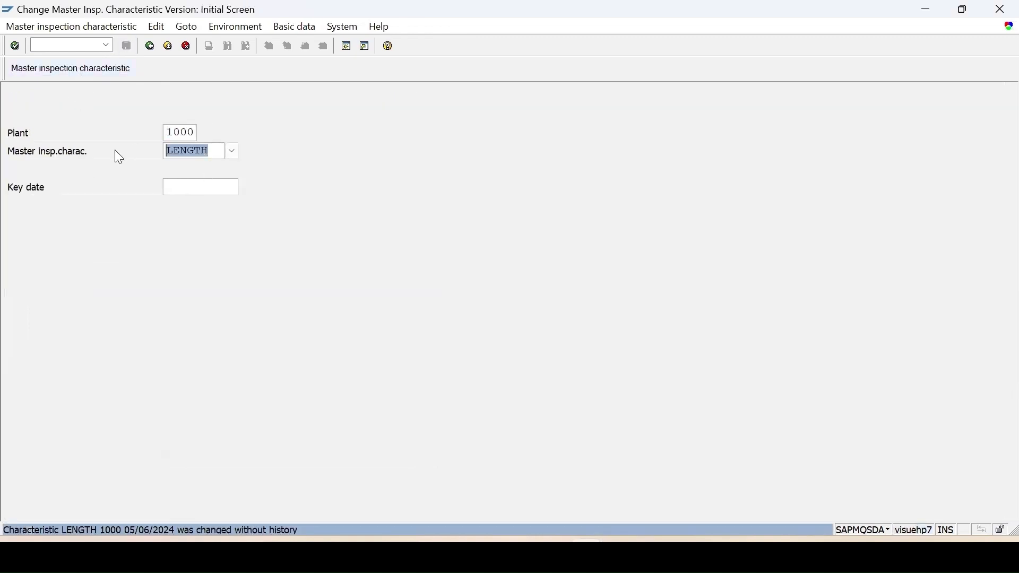
pyautogui.click(51, 44)
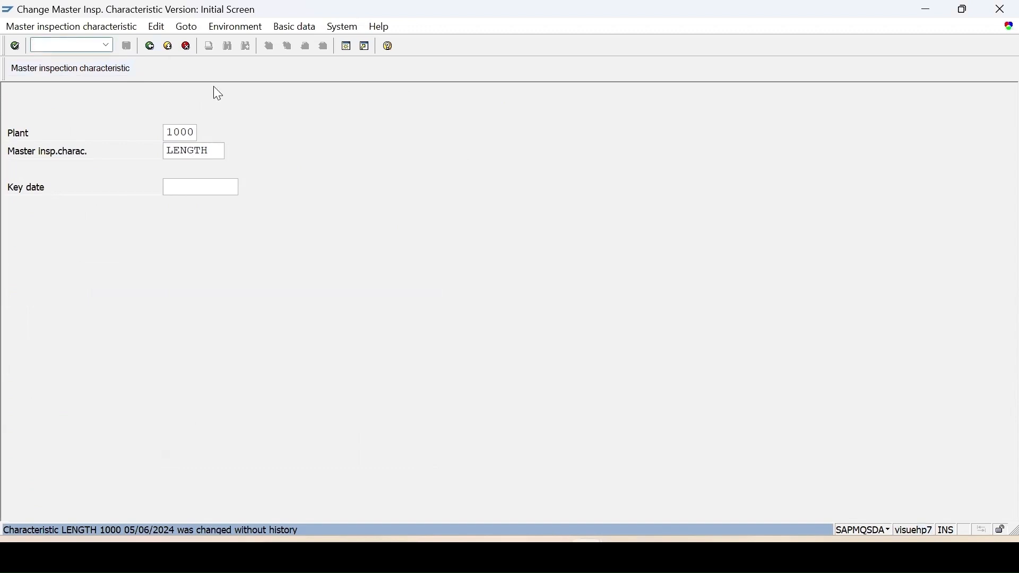
pyautogui.write('/nqs2')
pyautogui.press('Return')
pyautogui.click(178, 153)
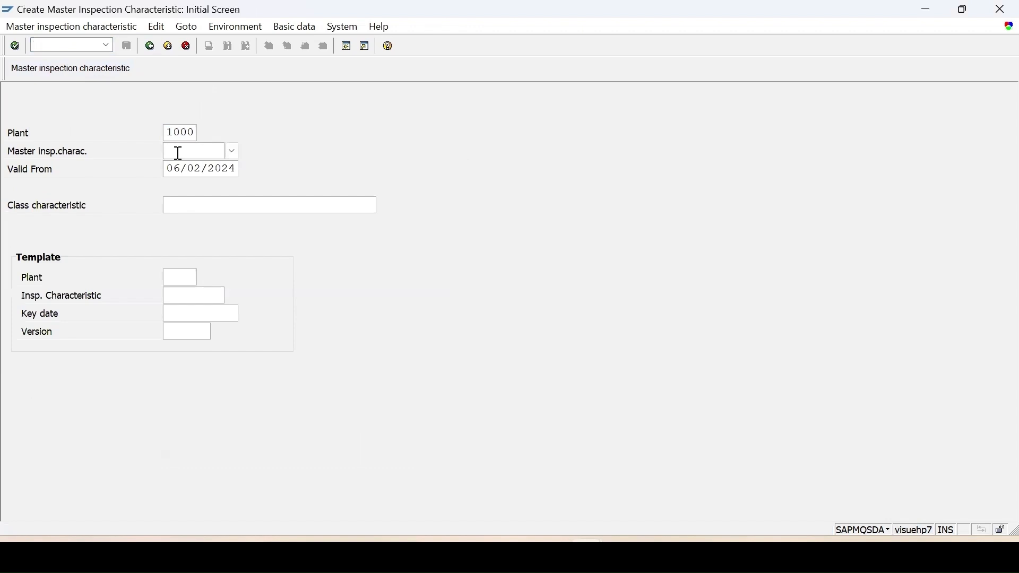
pyautogui.write('wid')
pyautogui.click(196, 167)
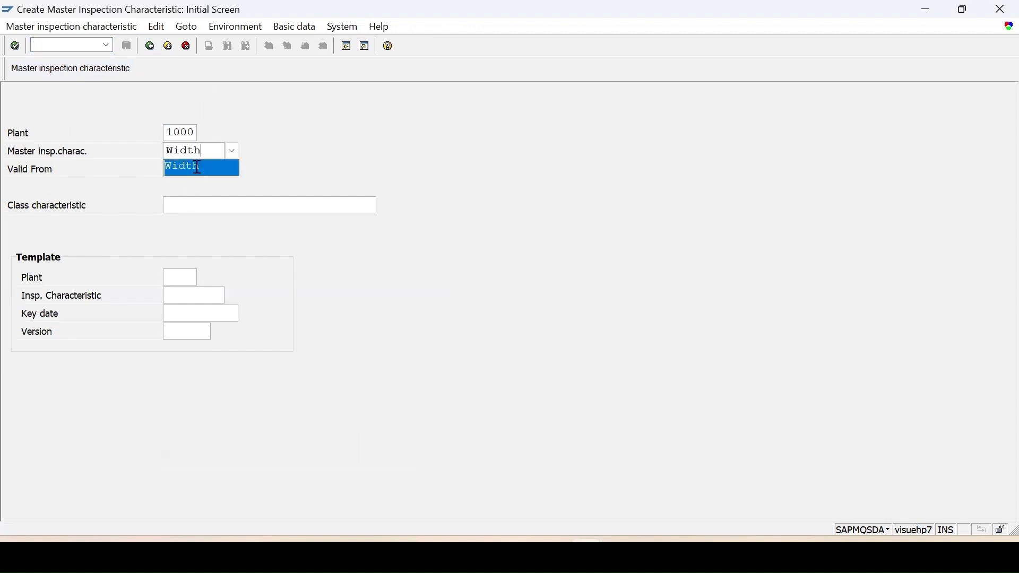
pyautogui.press('Return')
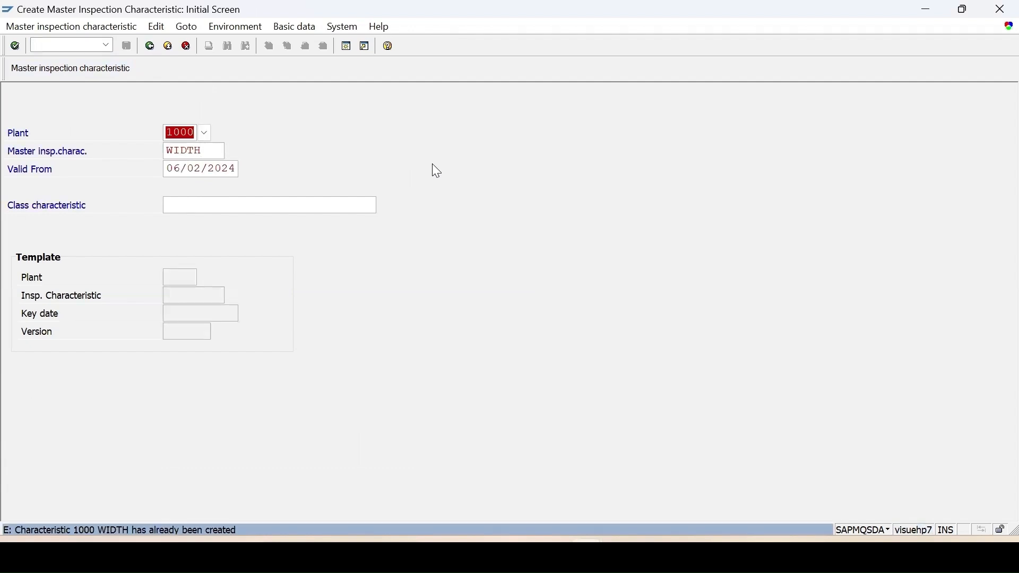
# Step: Open characteristic WIDTH in plant 1000 for changing instead
pyautogui.click(32, 27)
pyautogui.click(47, 111)
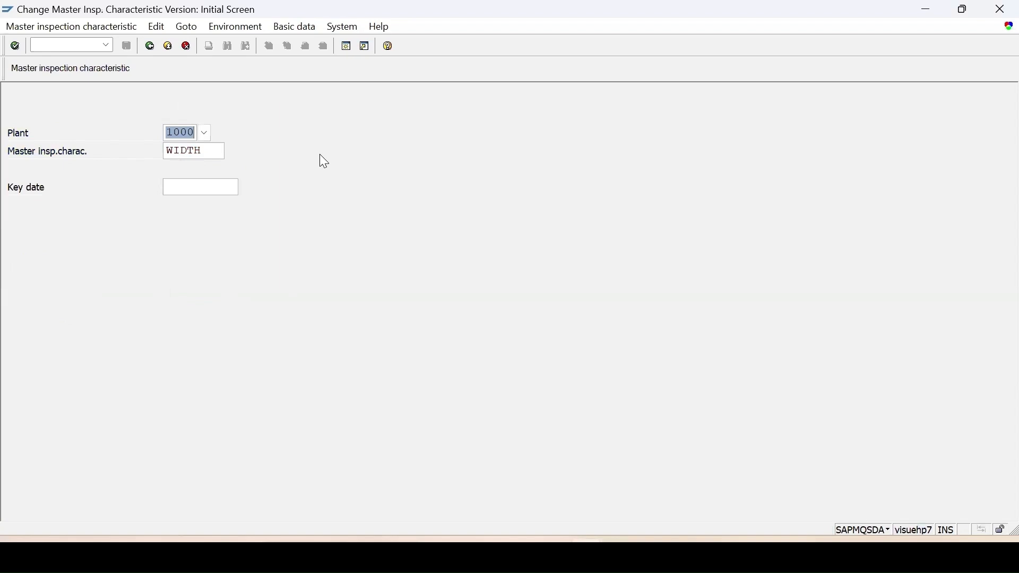
pyautogui.press('Return')
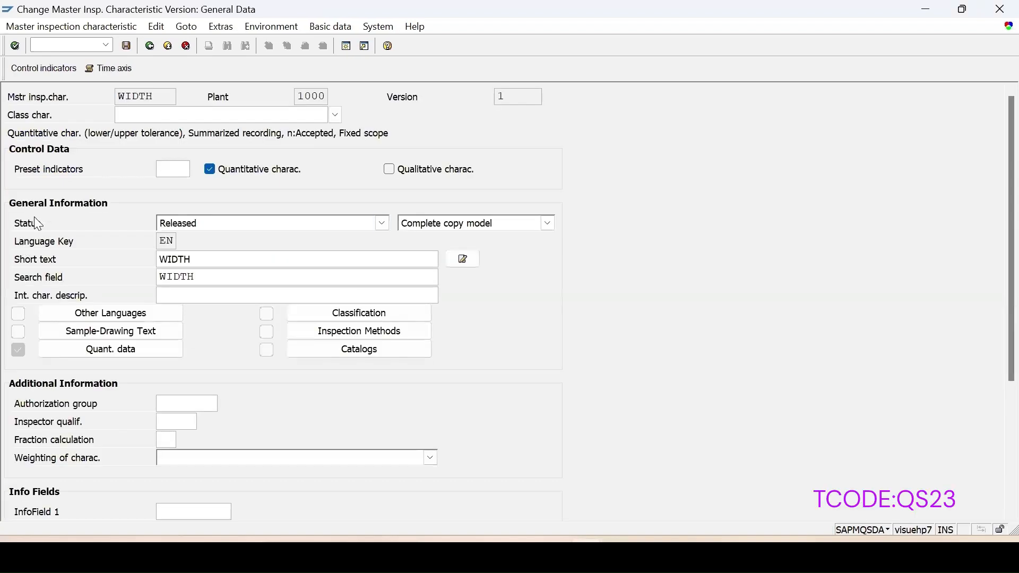
# Step: Set WIDTH's lower spec limit to 2 and upper limit to 5 in its quantitative data, then save
pyautogui.click(78, 349)
pyautogui.moveTo(223, 234); pyautogui.dragTo(375, 231)
pyautogui.write('5')
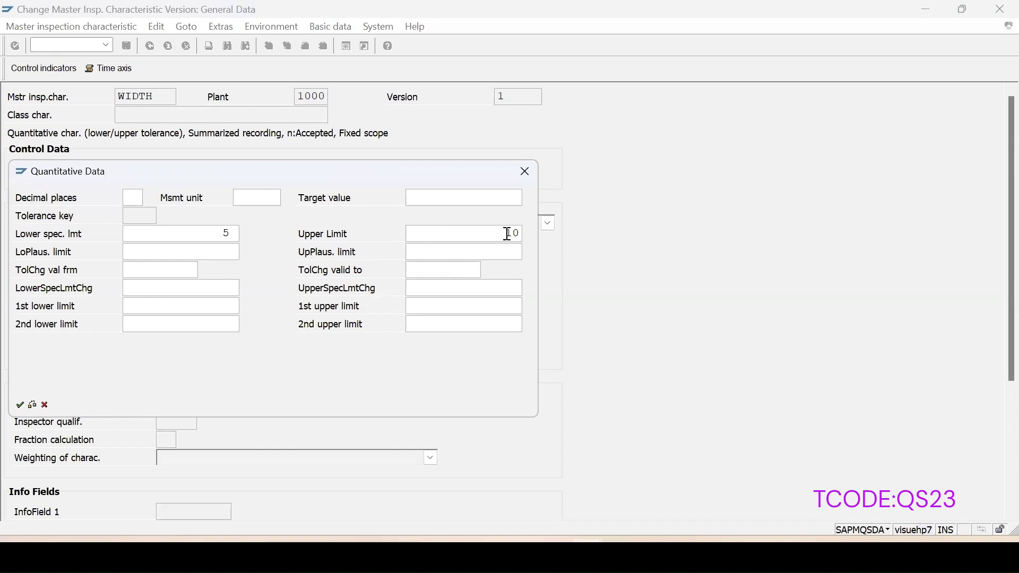
pyautogui.moveTo(507, 234); pyautogui.dragTo(605, 237)
pyautogui.moveTo(150, 232); pyautogui.dragTo(245, 236)
pyautogui.write('2')
pyautogui.moveTo(500, 237); pyautogui.dragTo(711, 233)
pyautogui.write('5')
pyautogui.click(20, 405)
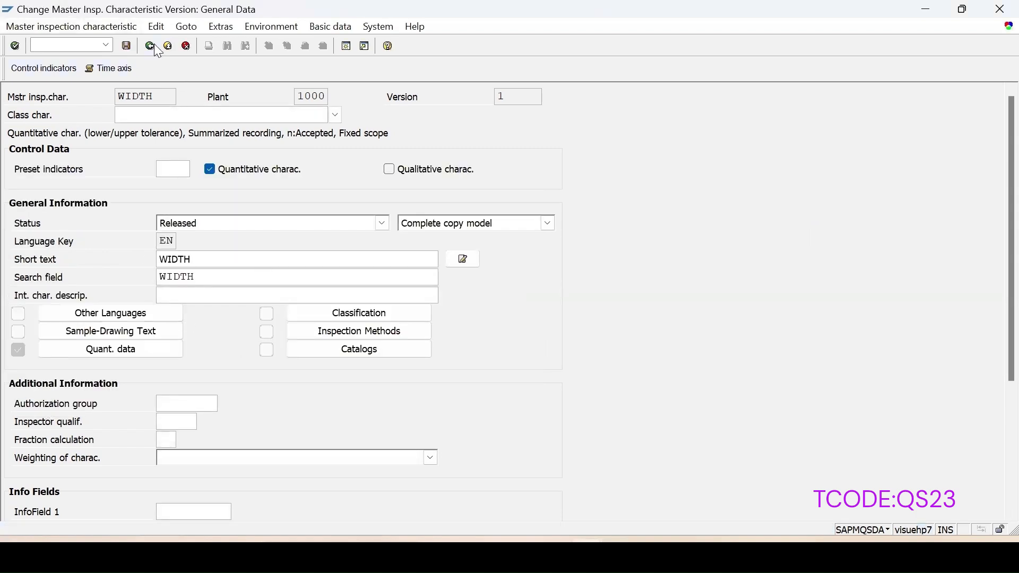
pyautogui.click(129, 43)
# Step: Reopen WIDTH in plant 1000 and try to set its results confirmation to Required char. in the control indicators, then save
pyautogui.press('Tab')
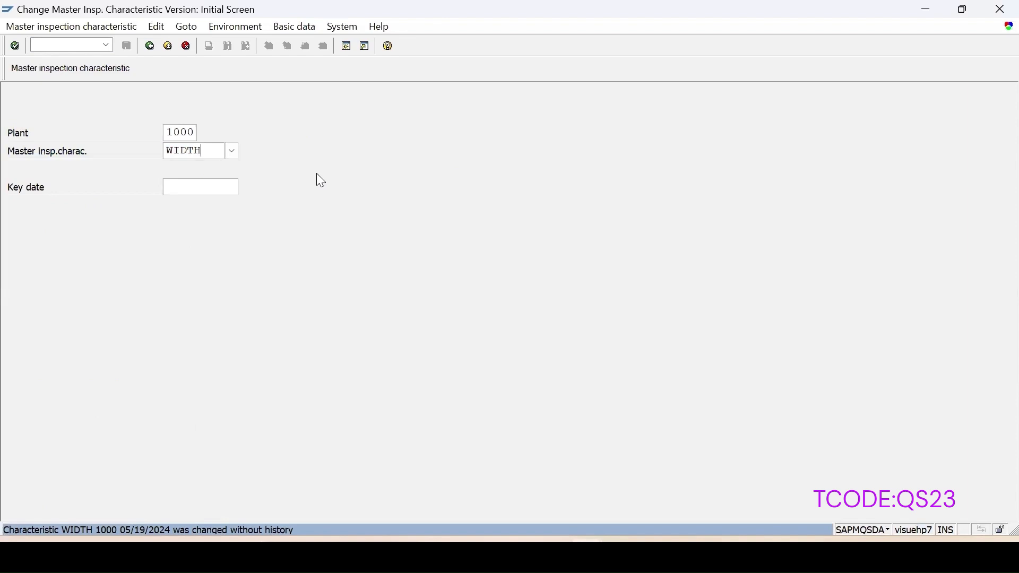
pyautogui.press('Return')
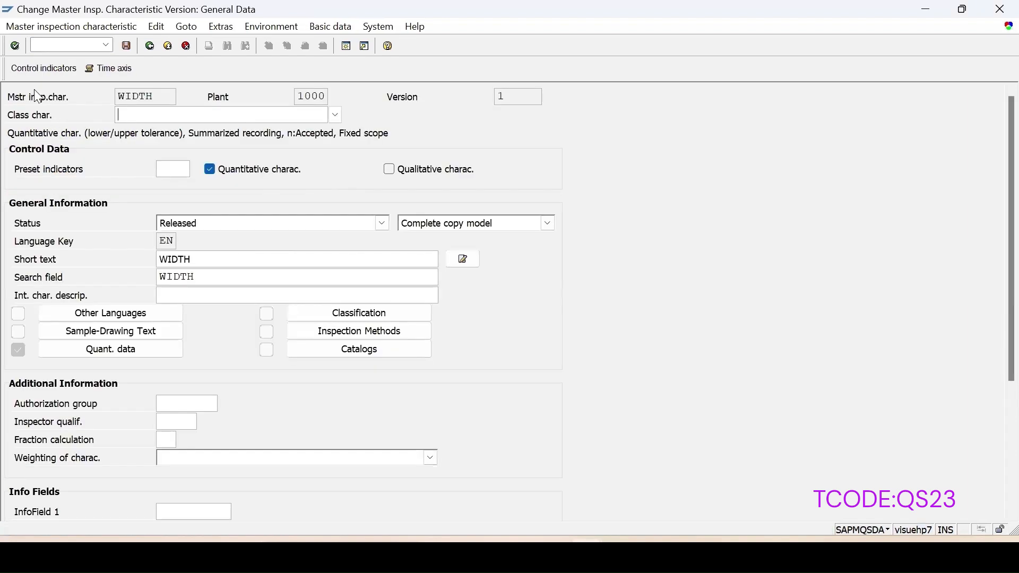
pyautogui.click(43, 69)
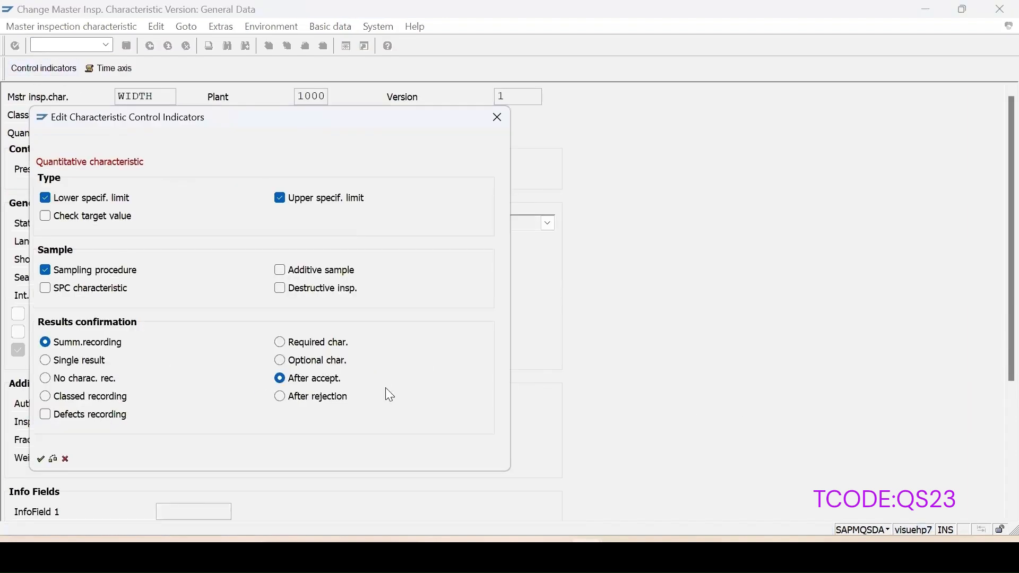
pyautogui.click(281, 343)
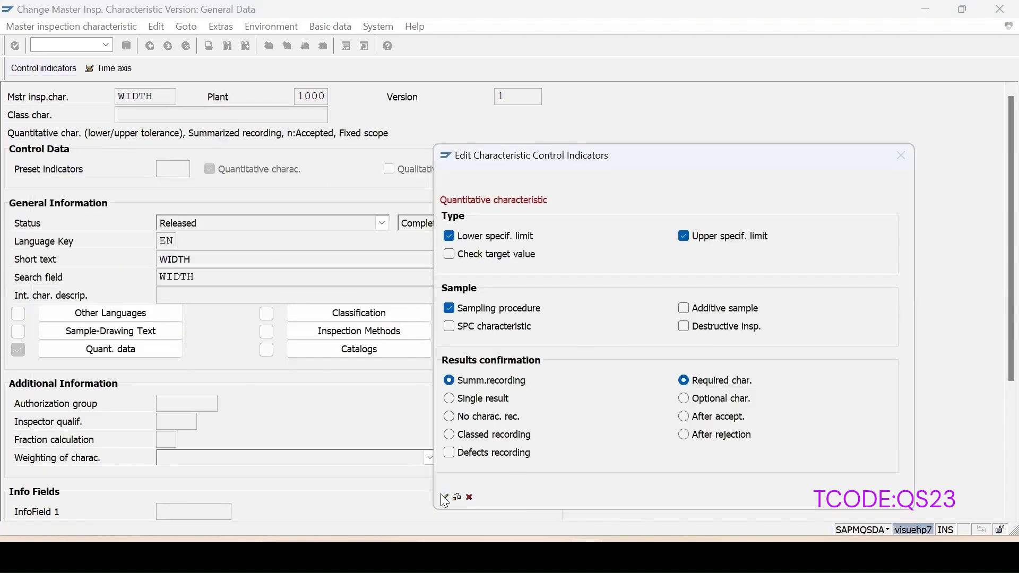
pyautogui.click(443, 495)
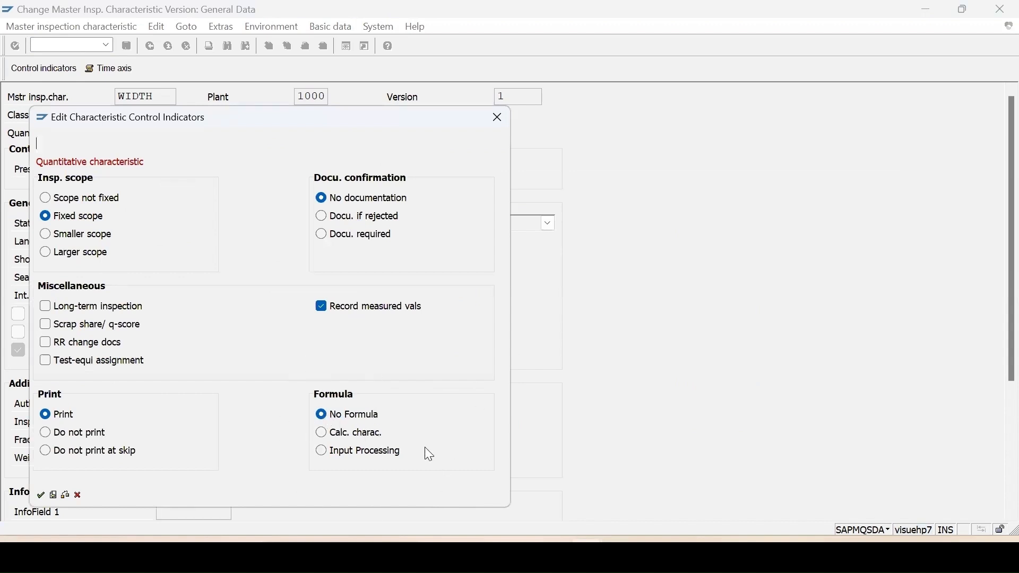
pyautogui.click(499, 120)
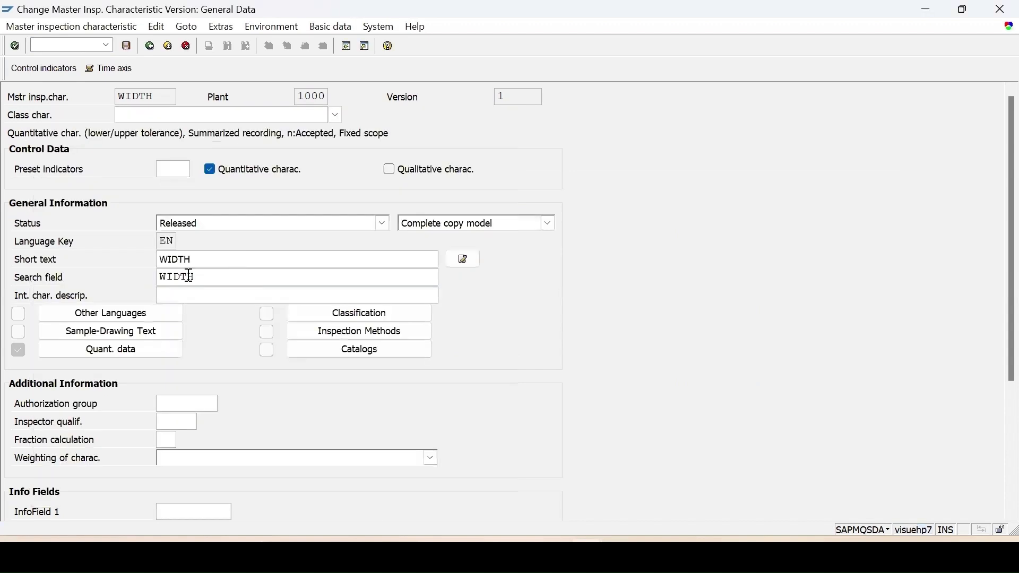
pyautogui.click(128, 49)
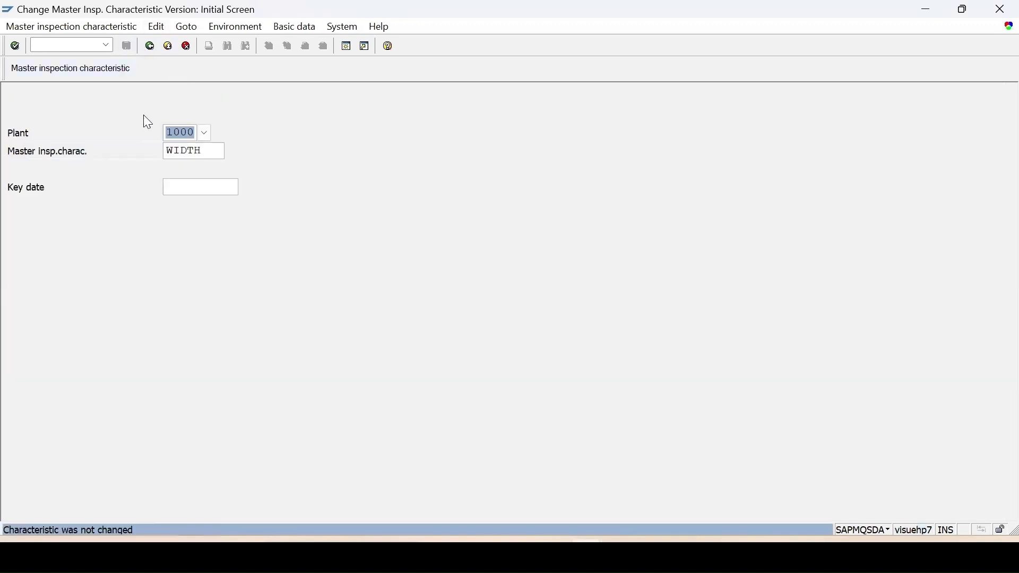
# Step: Open characteristic LENGTH in plant 1000 for changing and review its control indicators before saving
pyautogui.press('Tab')
pyautogui.write('le')
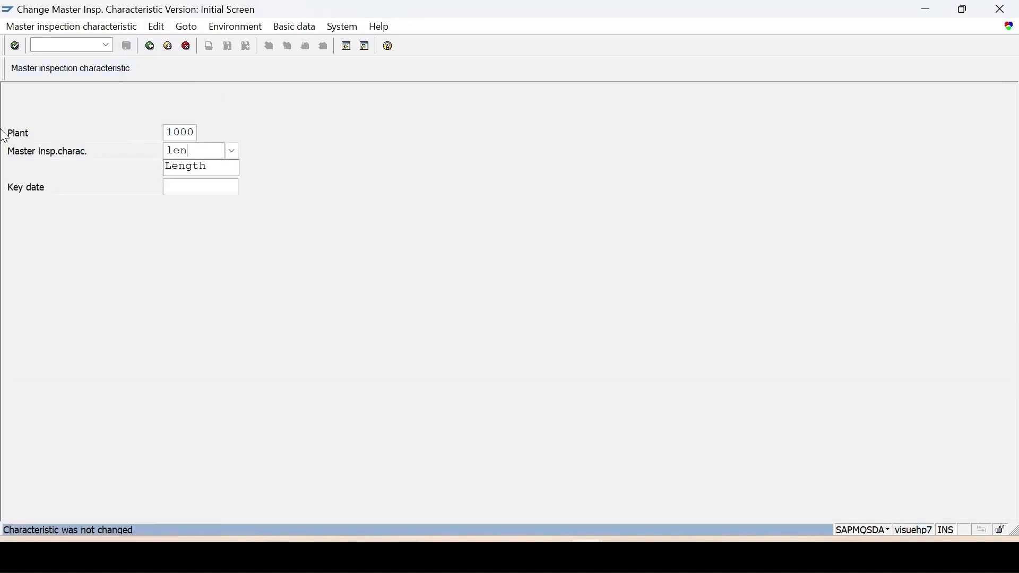
pyautogui.write('ngth')
pyautogui.press('Return')
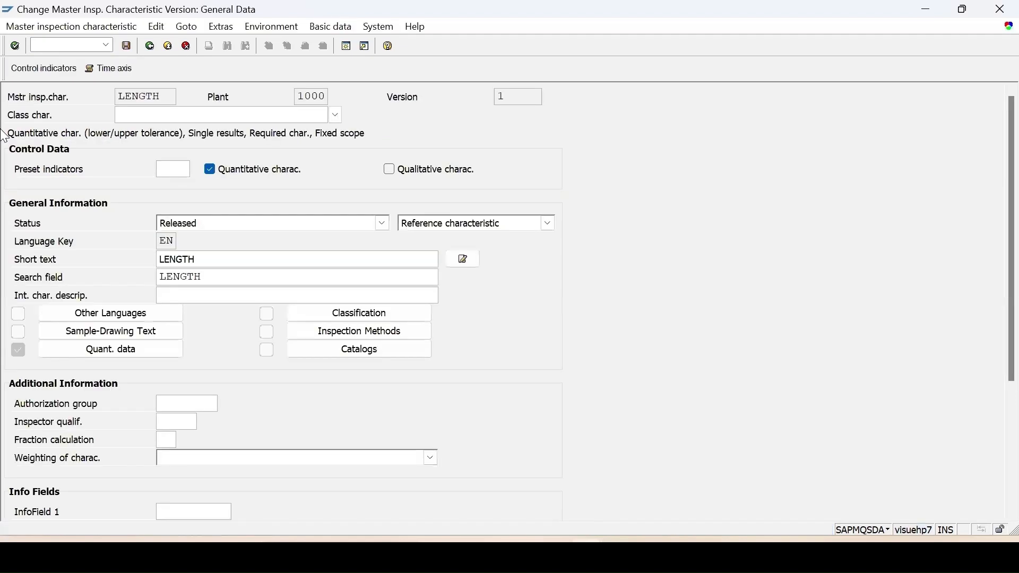
pyautogui.click(29, 68)
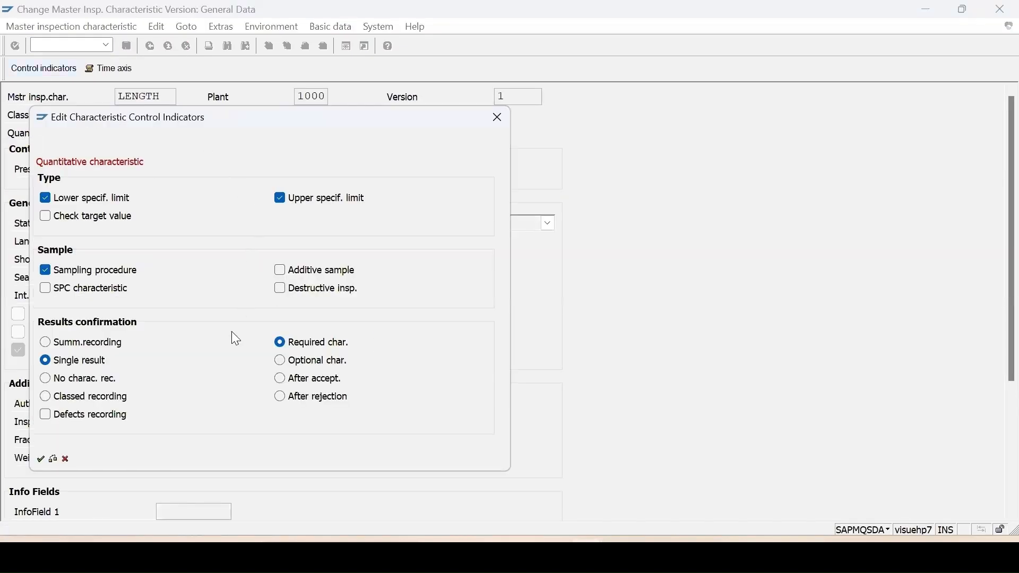
pyautogui.click(40, 461)
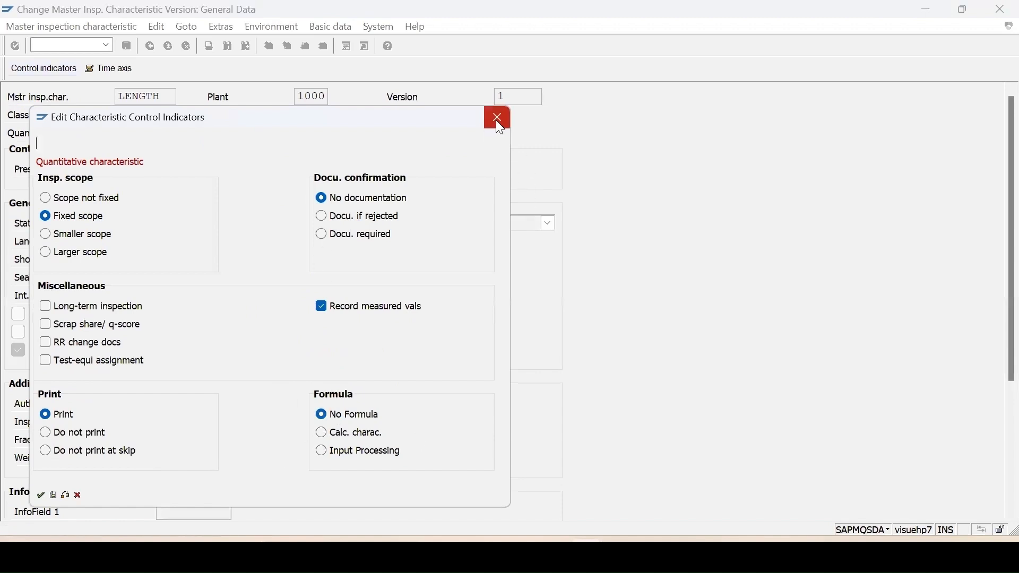
pyautogui.click(497, 119)
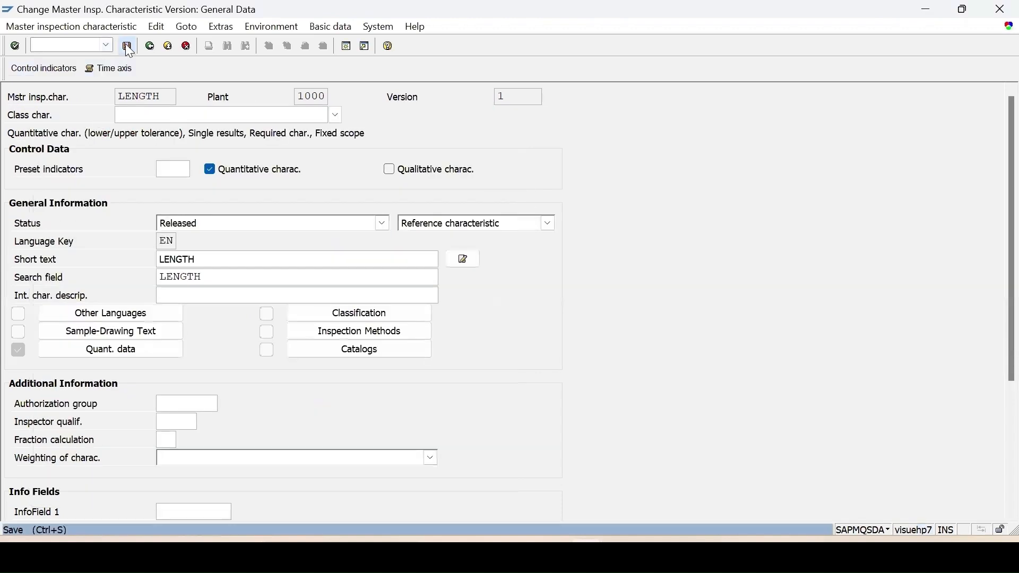
pyautogui.click(128, 47)
# Step: Switch to transaction QP02 and open the inspection plan of material 103-110, plant 1000, group 276
pyautogui.click(179, 187)
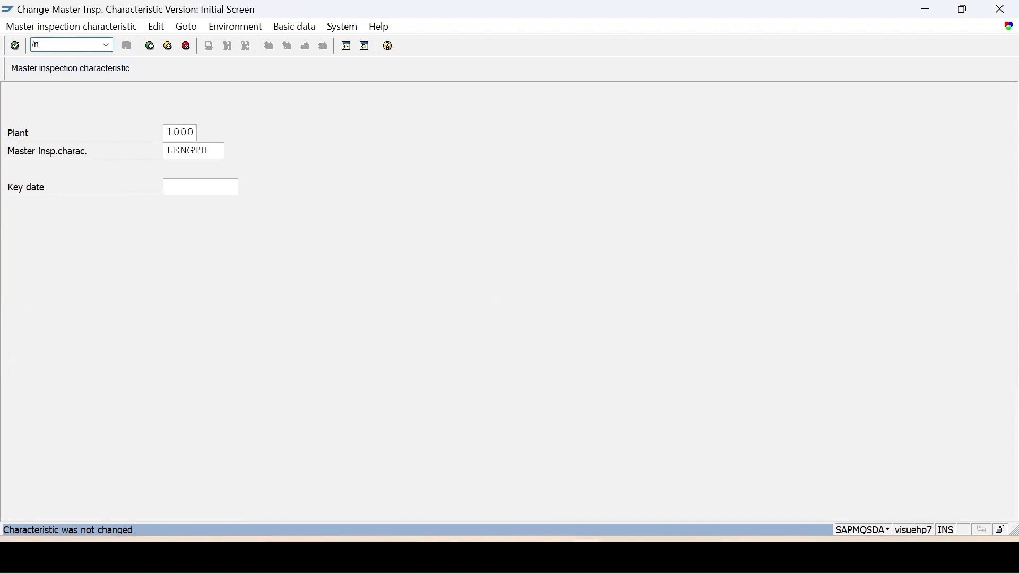
pyautogui.press('Return')
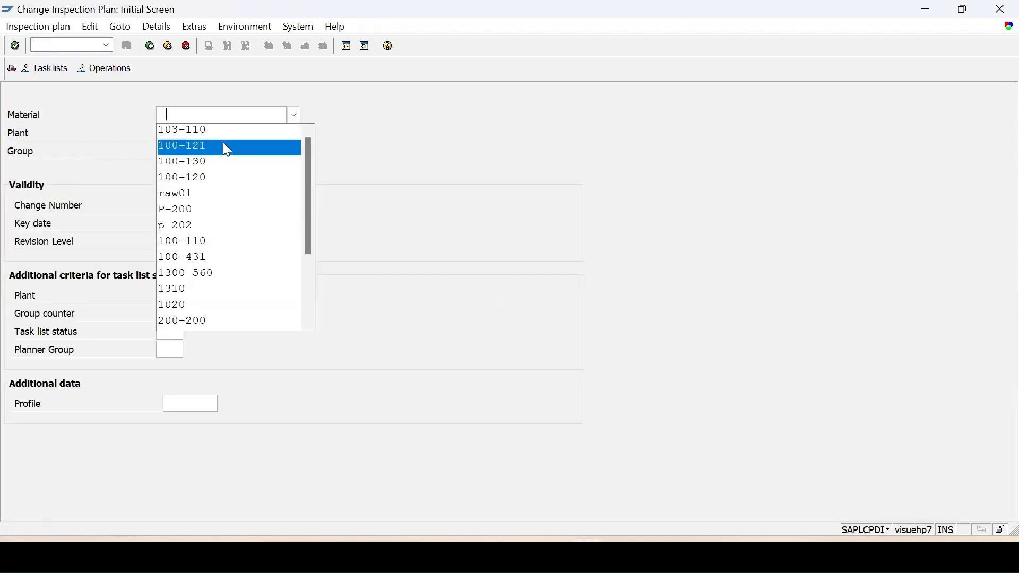
pyautogui.click(196, 129)
pyautogui.doubleClick(196, 154)
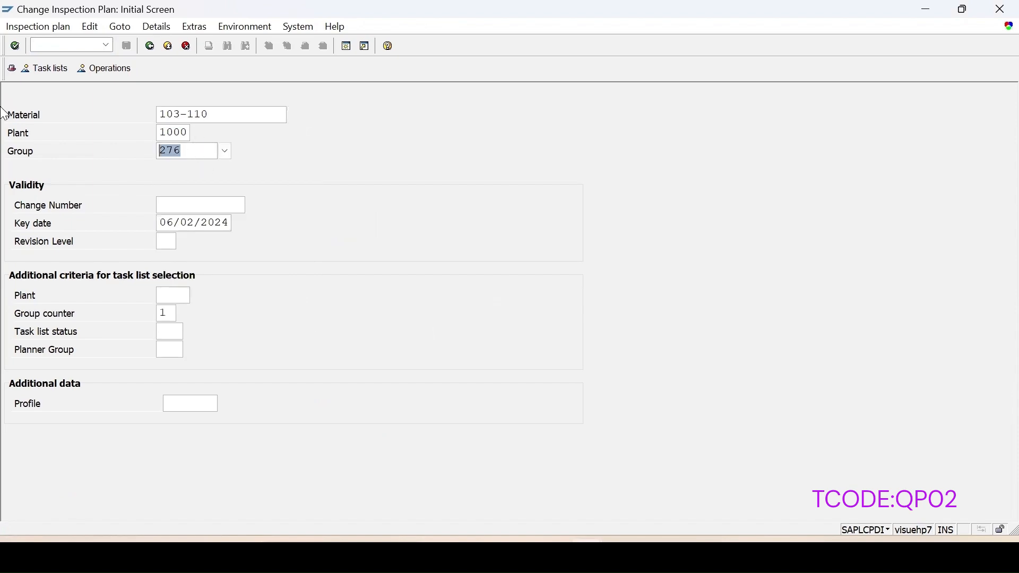
pyautogui.press('BackSpace')
pyautogui.press('Return')
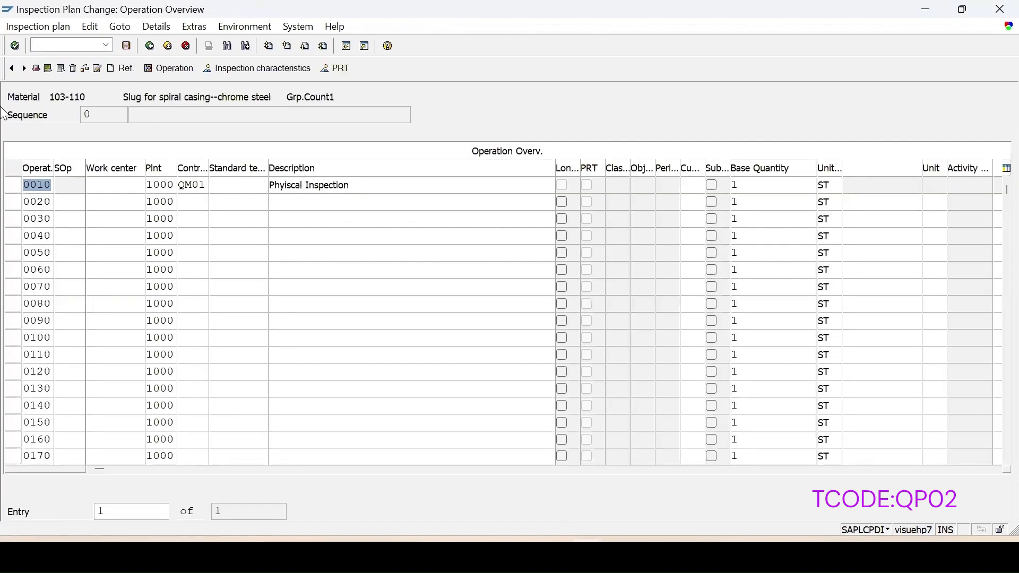
# Step: Open operation 0010's inspection characteristics and delete characteristics COLOR_55 and SIZE1
pyautogui.click(12, 184)
pyautogui.click(295, 70)
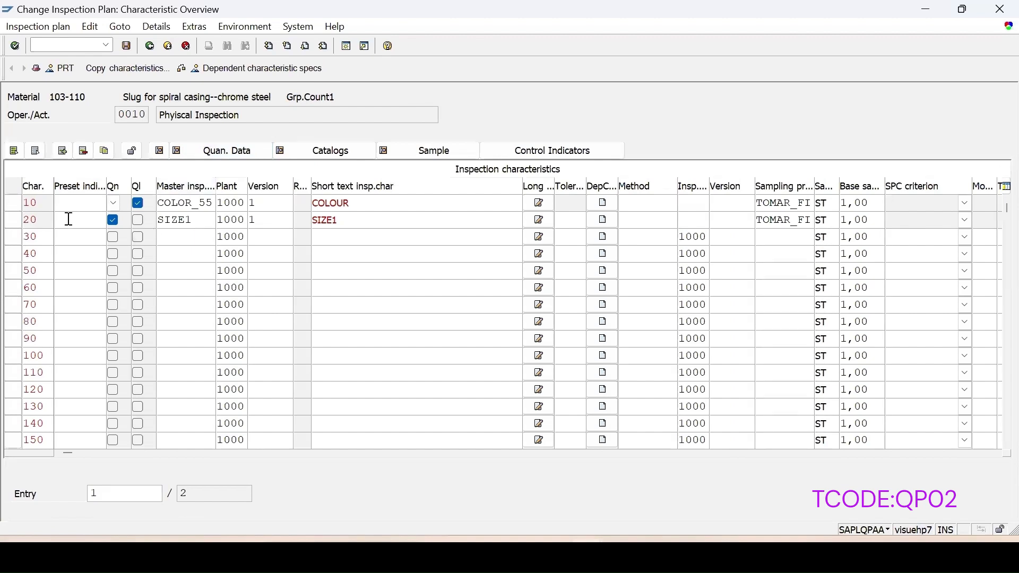
pyautogui.click(12, 203)
pyautogui.click(84, 151)
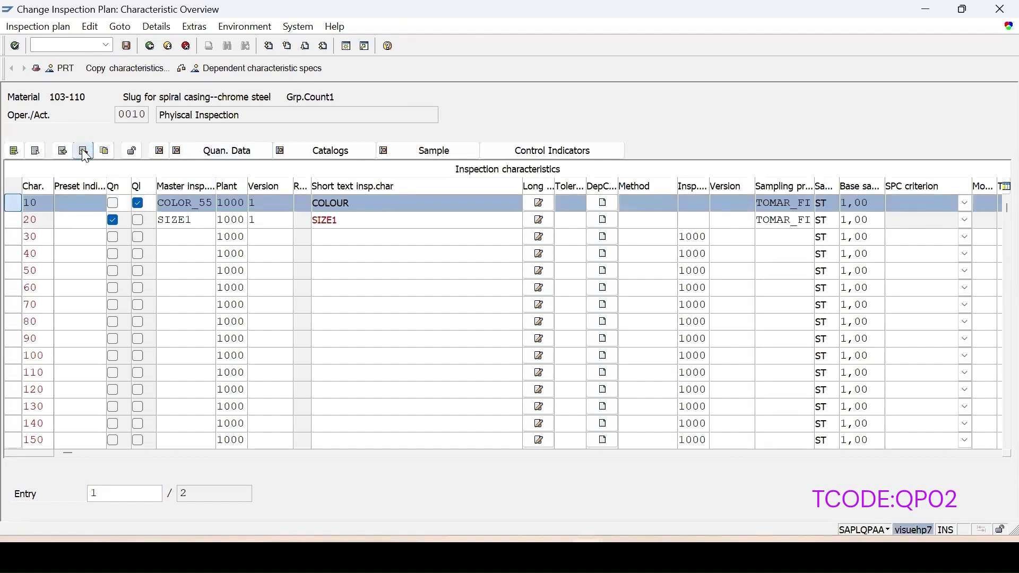
pyautogui.click(265, 269)
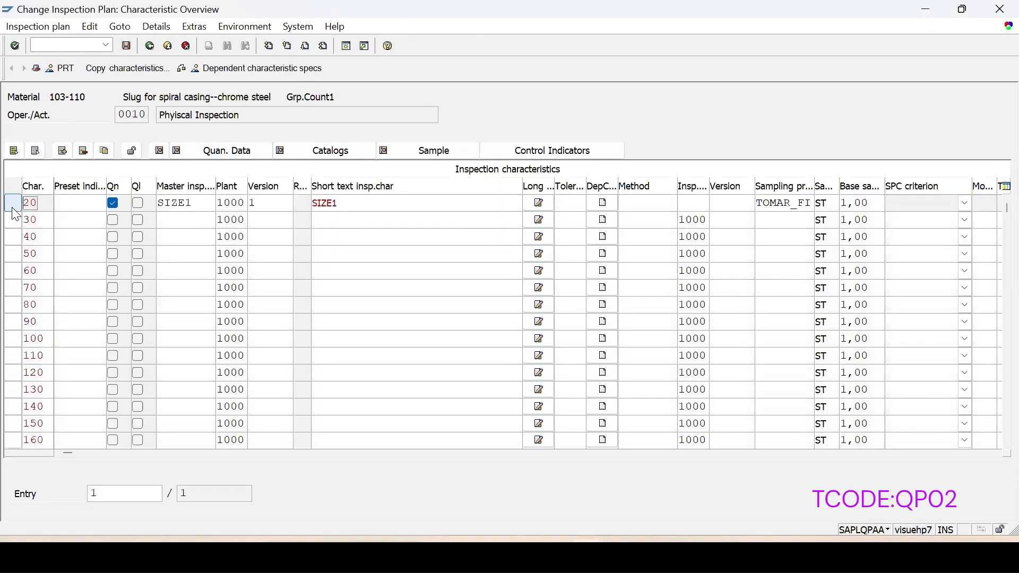
pyautogui.click(13, 202)
pyautogui.click(84, 151)
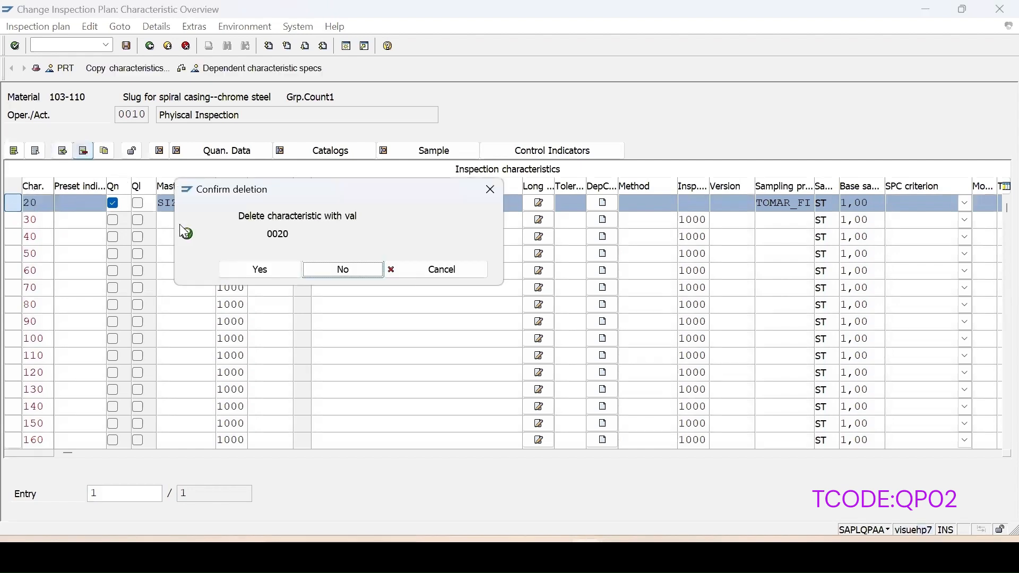
pyautogui.click(252, 271)
# Step: Assign master inspection characteristic LENGTH as inspection characteristic 10
pyautogui.write('length')
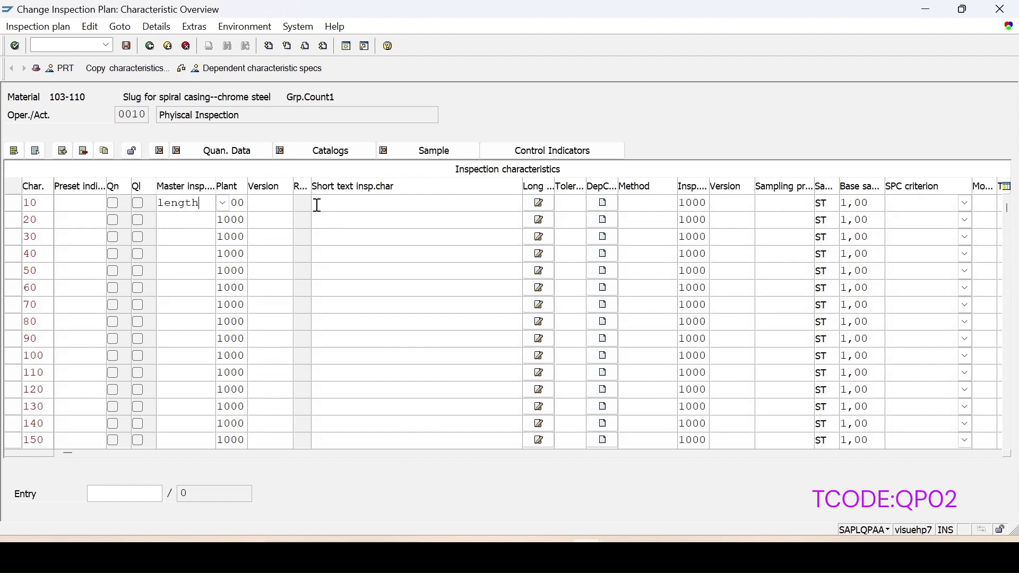
pyautogui.press('Return')
pyautogui.press('BackSpace')
pyautogui.click(180, 239)
pyautogui.press('Return')
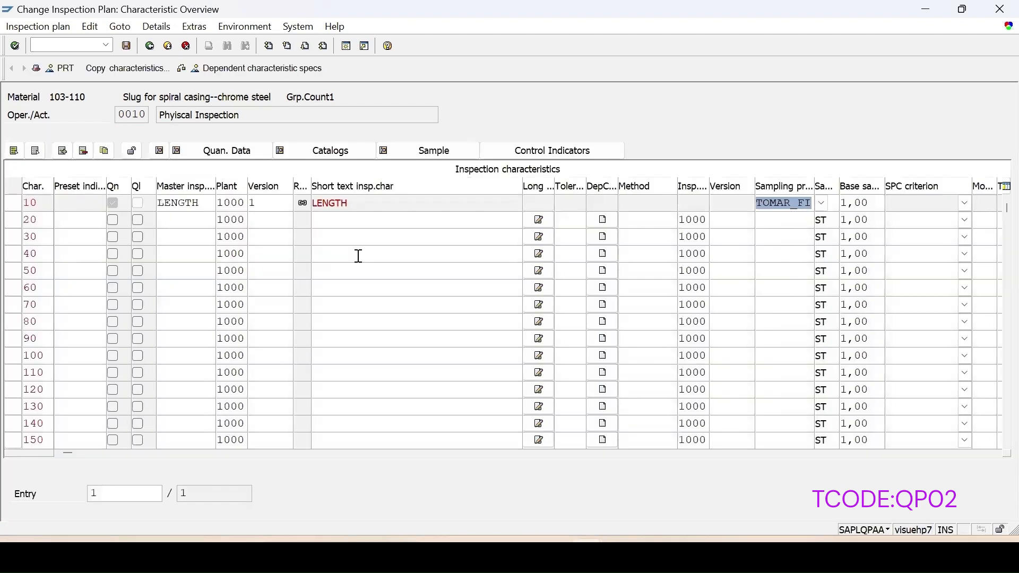
# Step: Assign master characteristic WIDTH as characteristic 20 with sampling procedure TOMAR_FI
pyautogui.click(188, 224)
pyautogui.write('w')
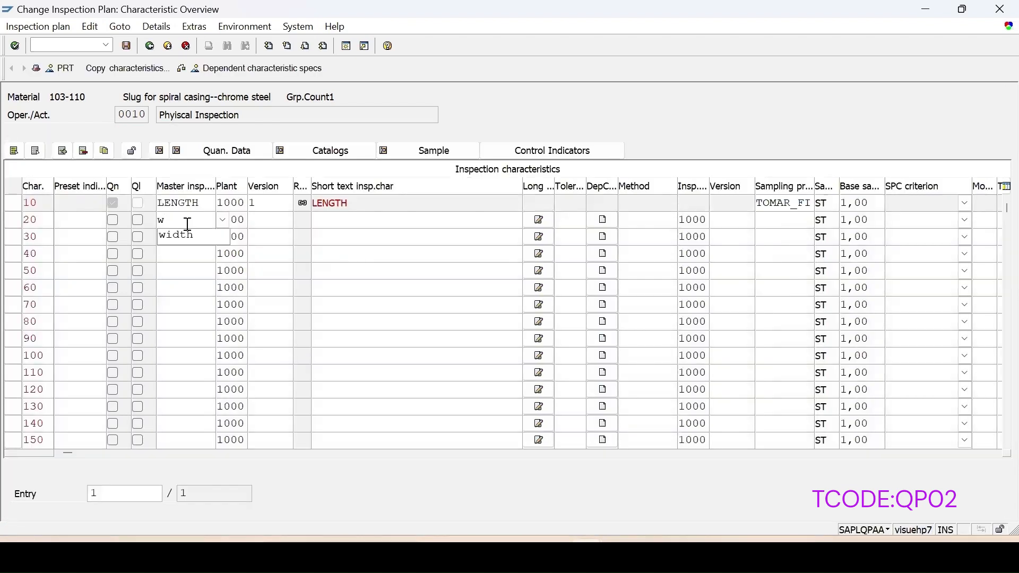
pyautogui.click(183, 237)
pyautogui.press('Return')
pyautogui.press('BackSpace')
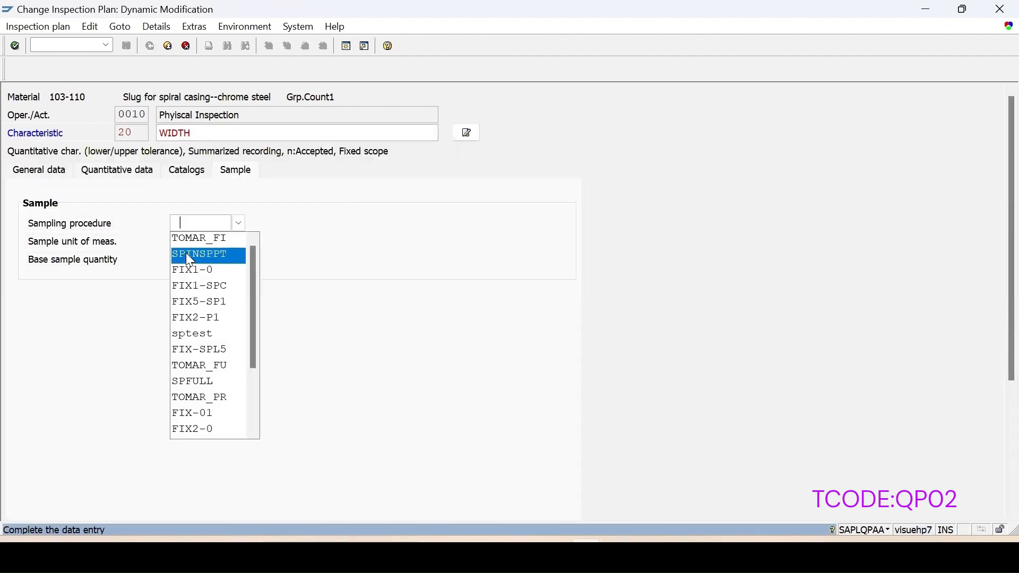
pyautogui.click(189, 235)
pyautogui.press('Return')
# Step: Assign AREA as characteristic 30 and enter its formula C00010 * C00020, copied from the field help
pyautogui.write('area')
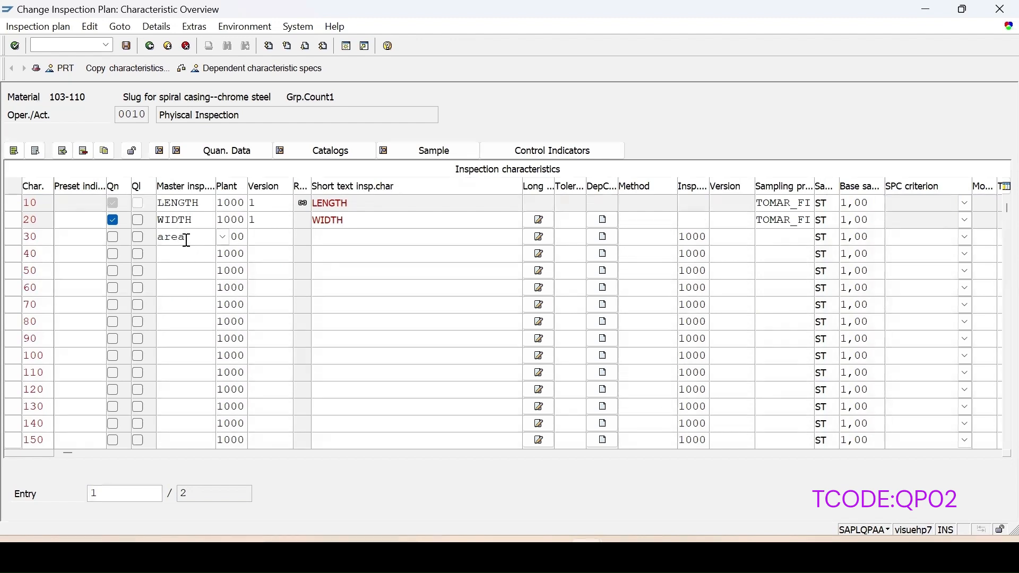
pyautogui.press('Return')
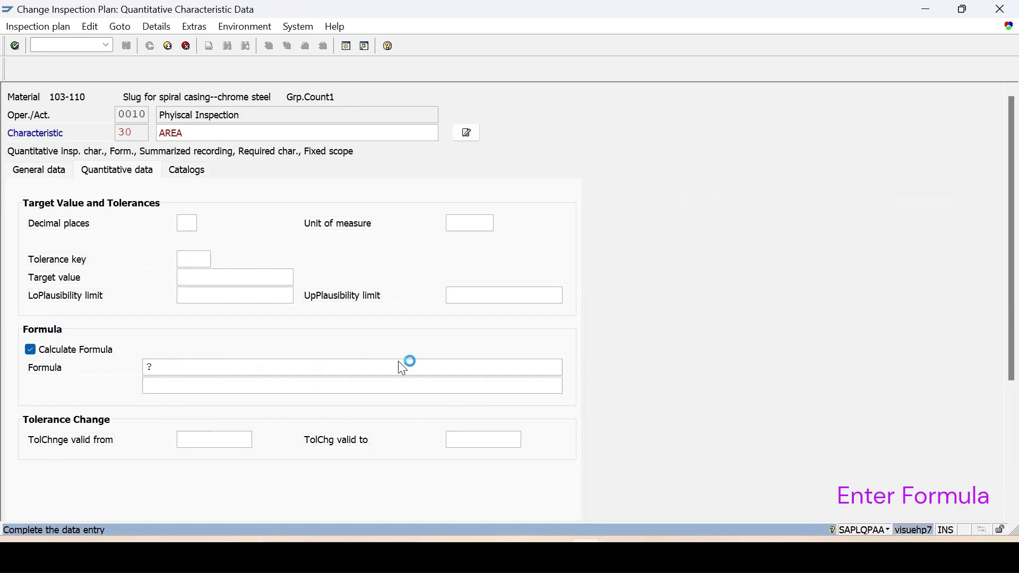
pyautogui.press('F1')
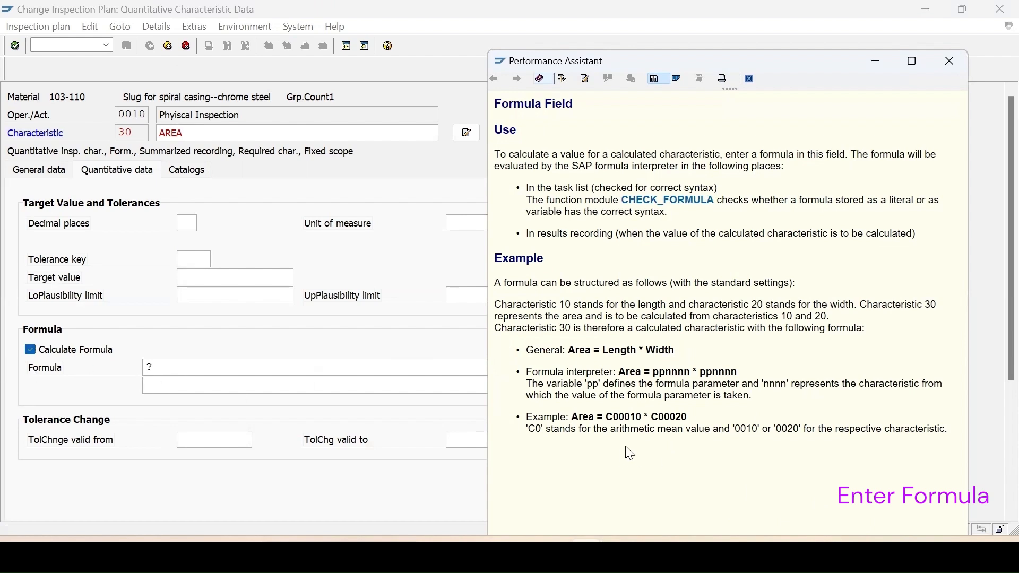
pyautogui.moveTo(608, 417); pyautogui.dragTo(690, 419)
pyautogui.hotkey('ctrl', 'c')
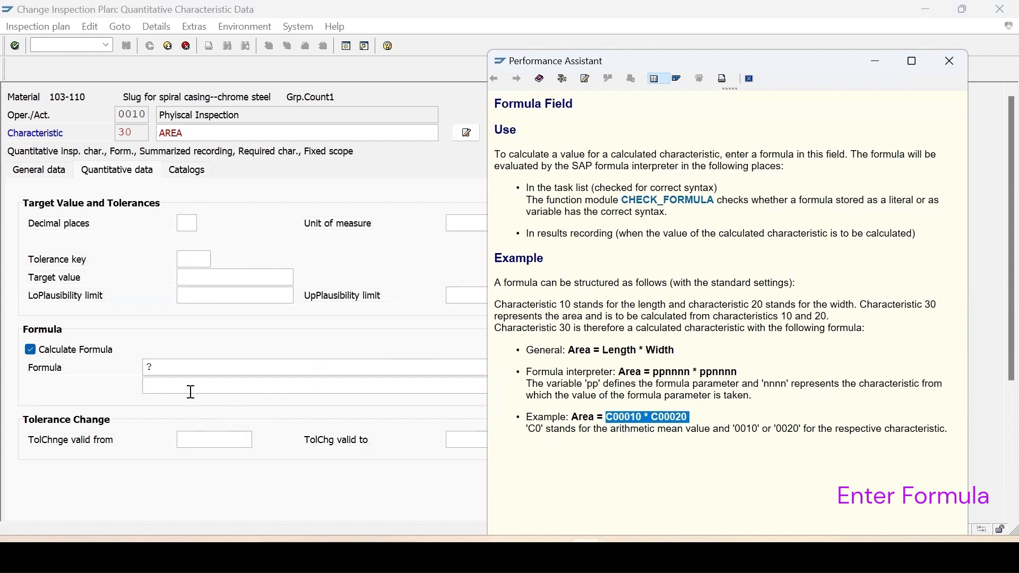
pyautogui.doubleClick(167, 367)
pyautogui.hotkey('ctrl', 'v')
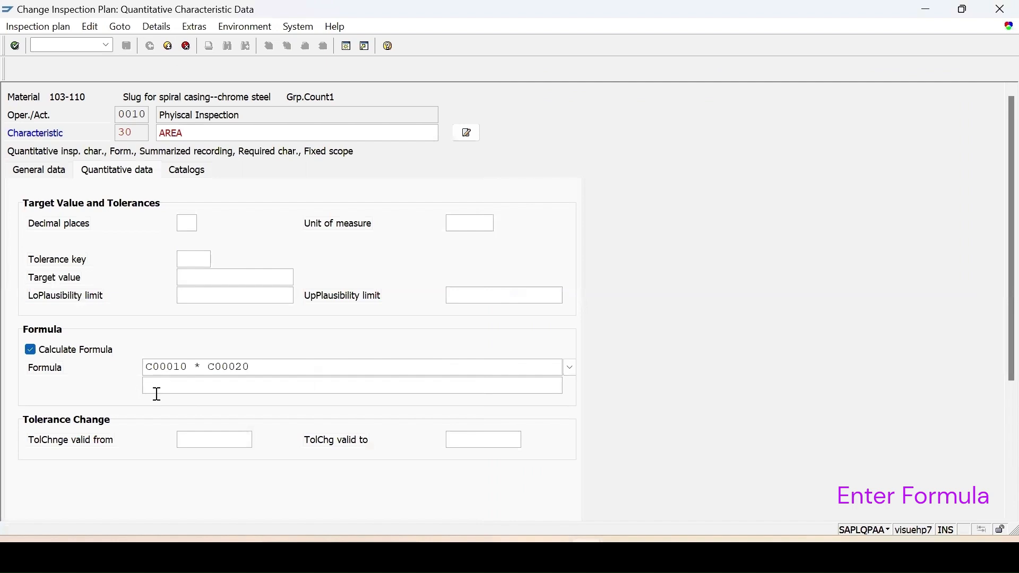
pyautogui.moveTo(175, 367); pyautogui.dragTo(191, 369)
pyautogui.moveTo(236, 367); pyautogui.dragTo(251, 368)
pyautogui.press('F3')
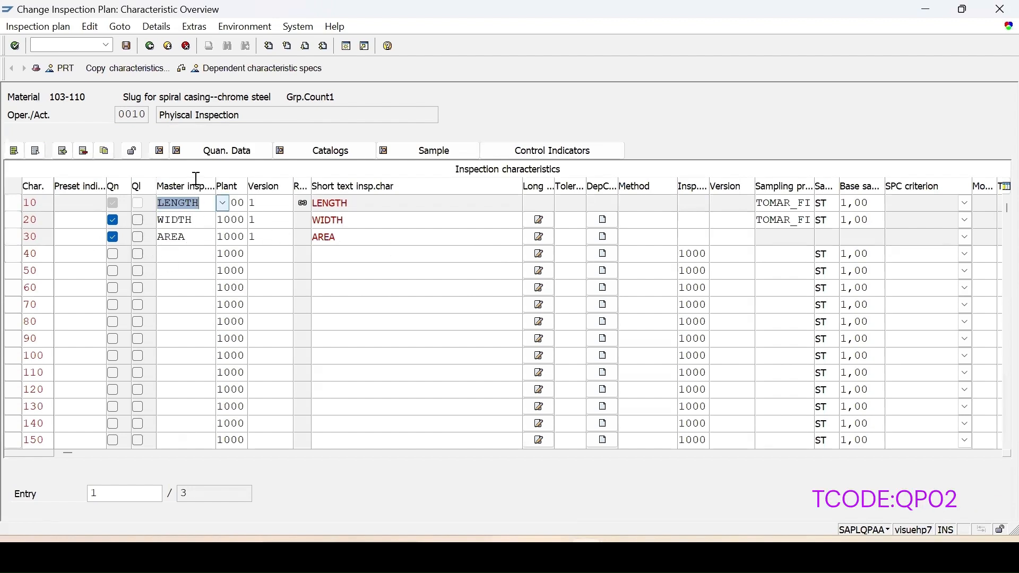
# Step: Save the inspection plan, acknowledging the defects list and confirming the save
pyautogui.click(127, 46)
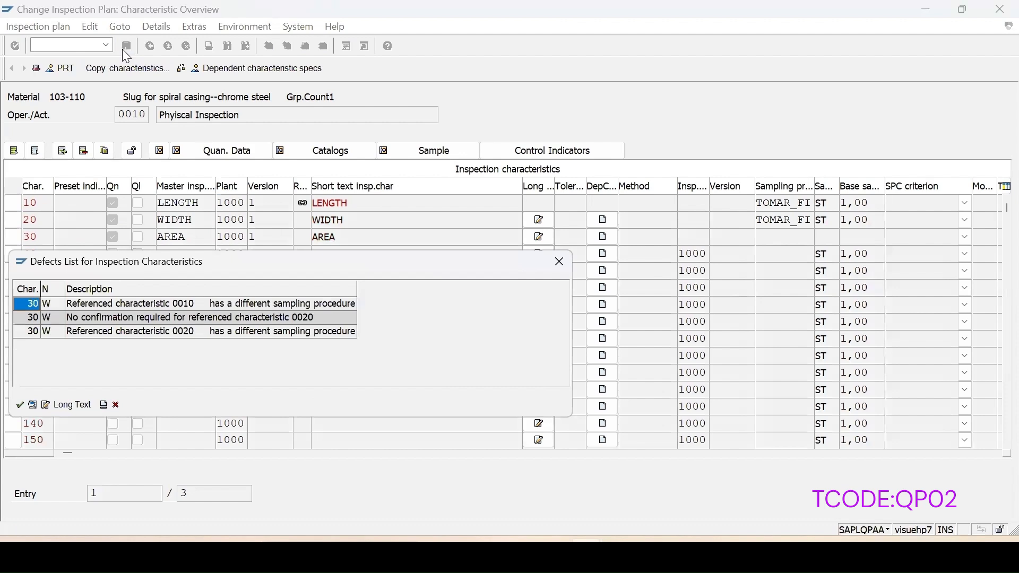
pyautogui.click(22, 407)
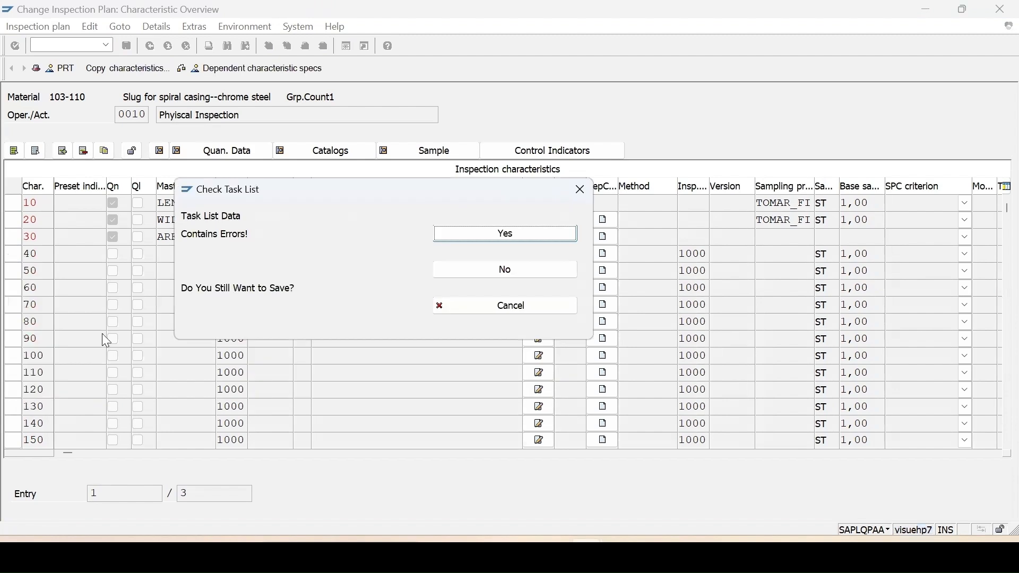
pyautogui.click(487, 237)
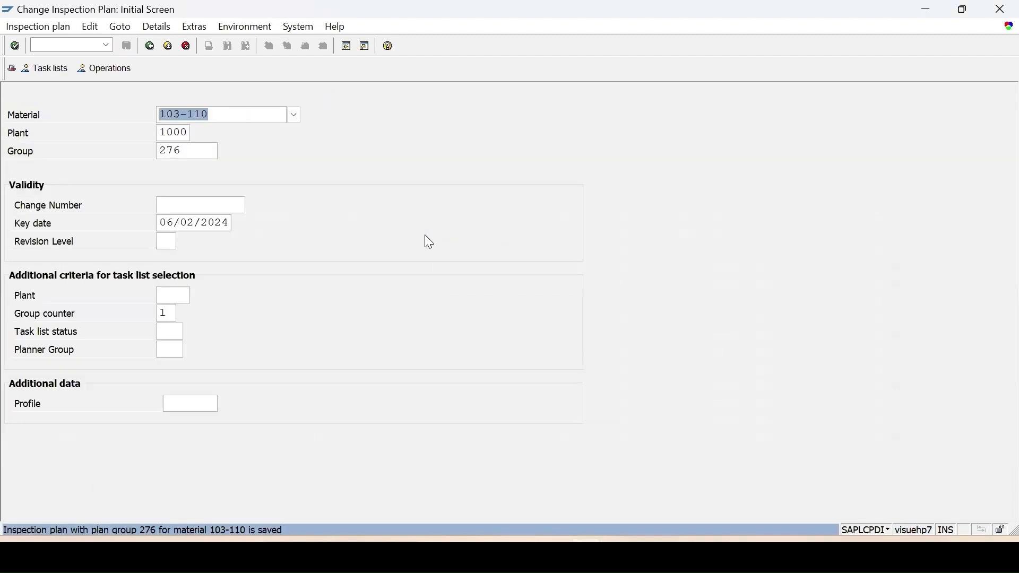
# Step: Start transaction QA01 to create an inspection lot manually
pyautogui.click(57, 45)
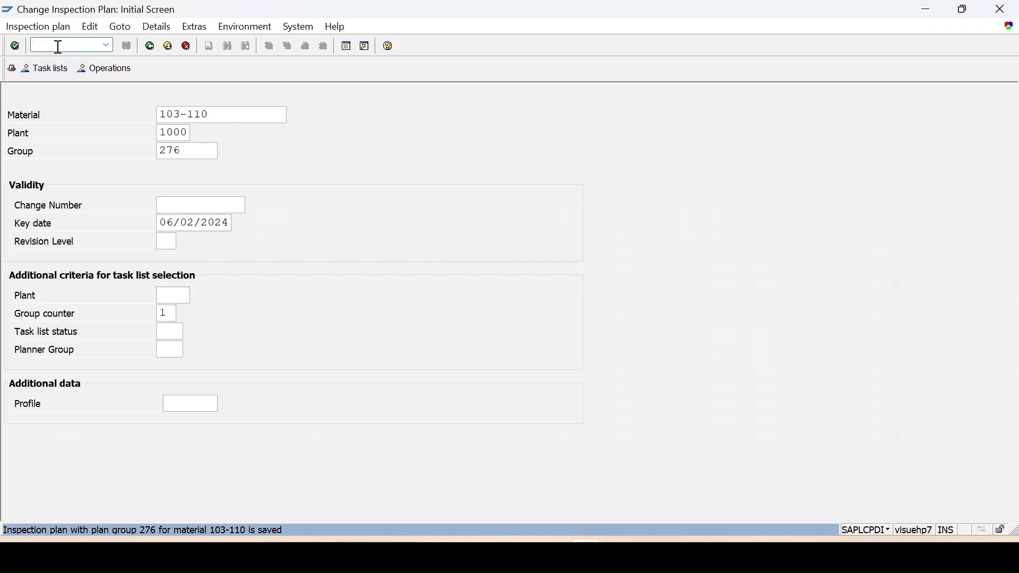
pyautogui.write('/nqa01')
pyautogui.press('Return')
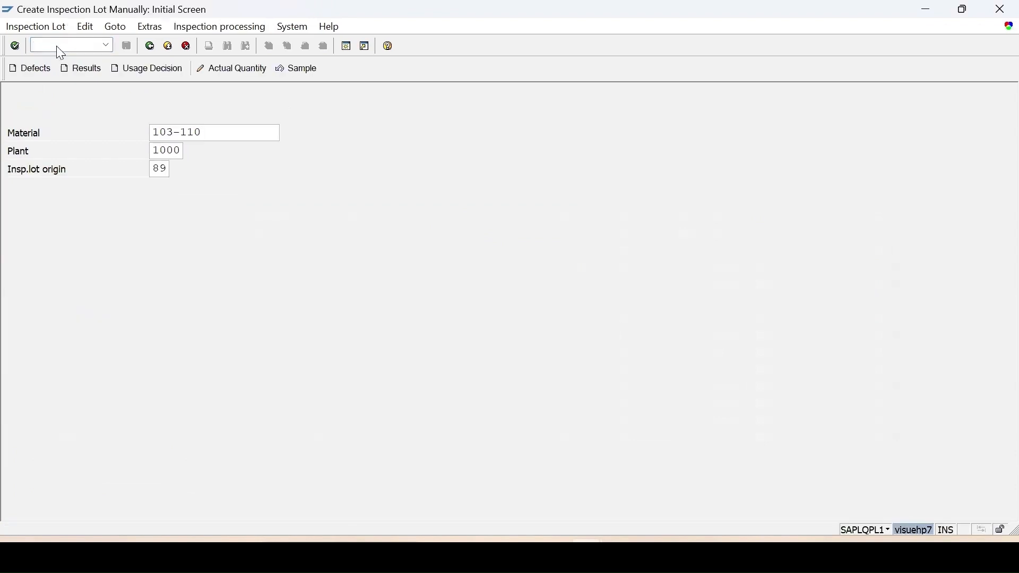
# Step: Create the inspection lot for material 103-110 with an inspection lot quantity of 11 and save it
pyautogui.press('Return')
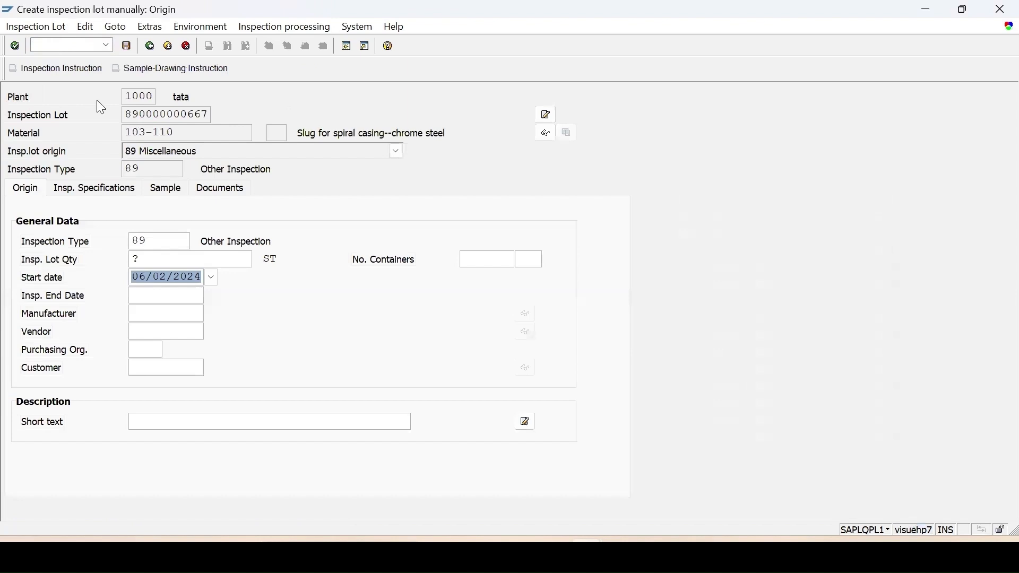
pyautogui.doubleClick(137, 260)
pyautogui.write('11')
pyautogui.press('Return')
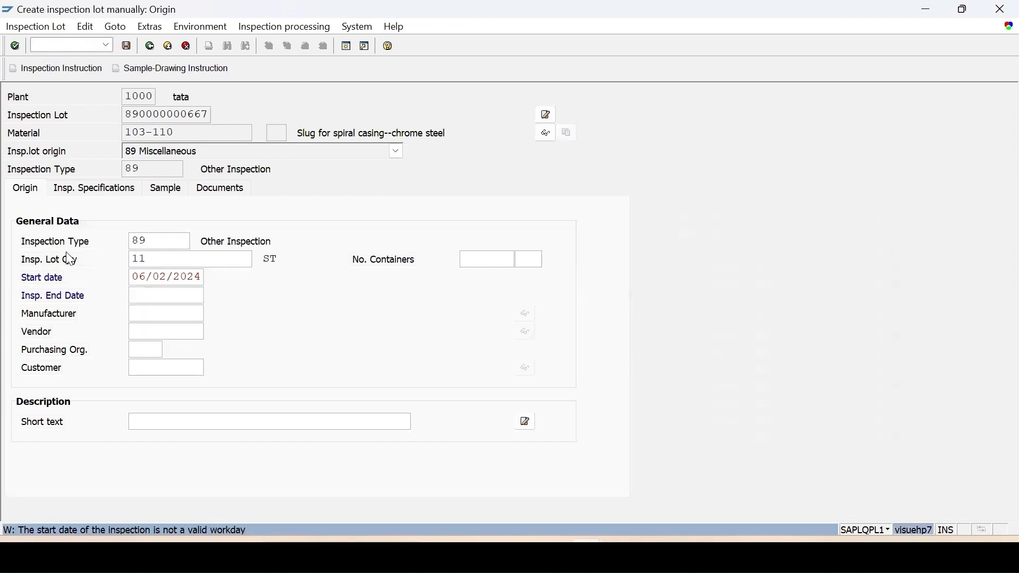
pyautogui.press('Return')
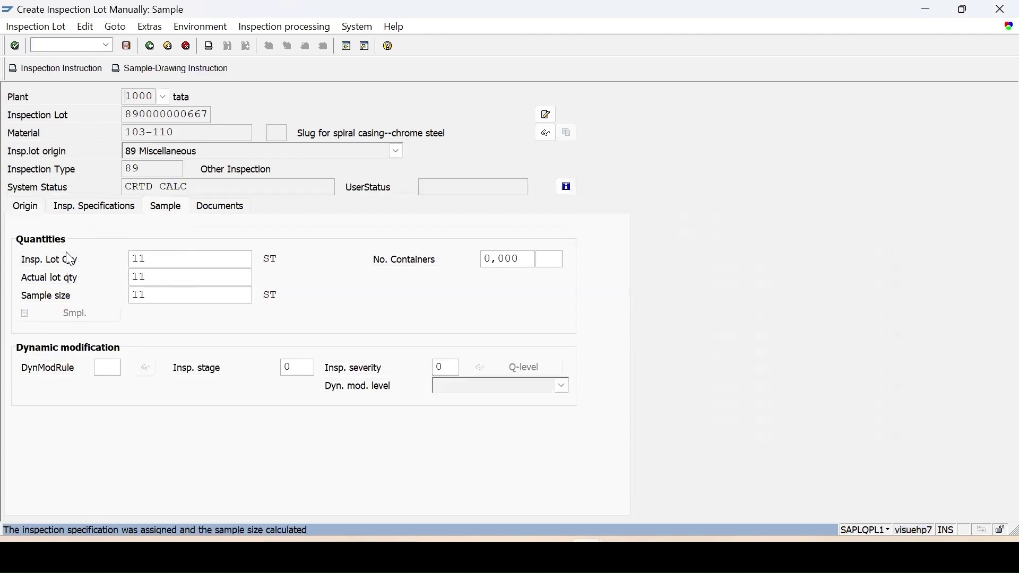
pyautogui.click(127, 45)
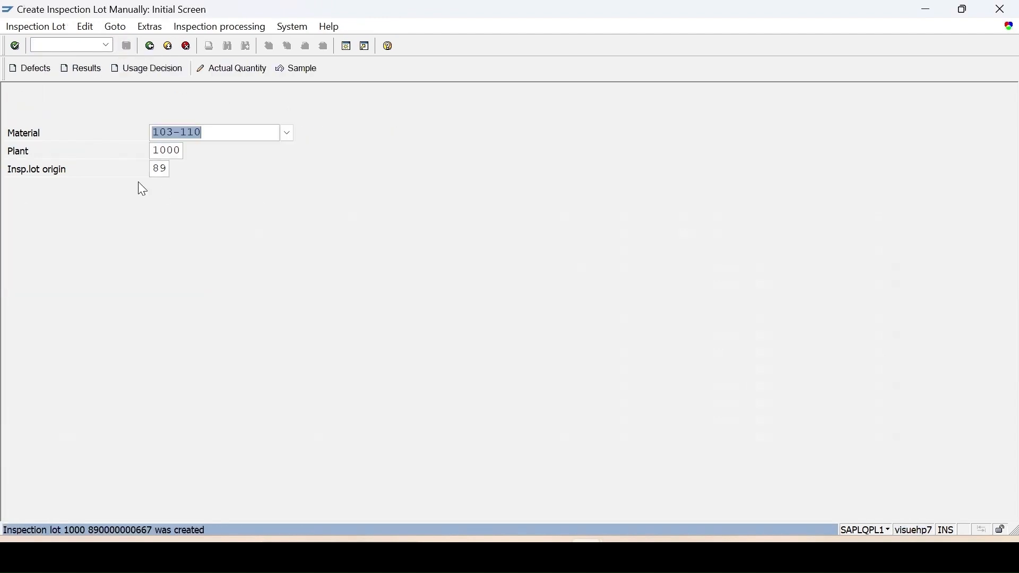
# Step: Open results recording for the new lot and enter single values of 5 for LENGTH, confirming the dependent WIDTH characteristic
pyautogui.click(91, 73)
pyautogui.press('Return')
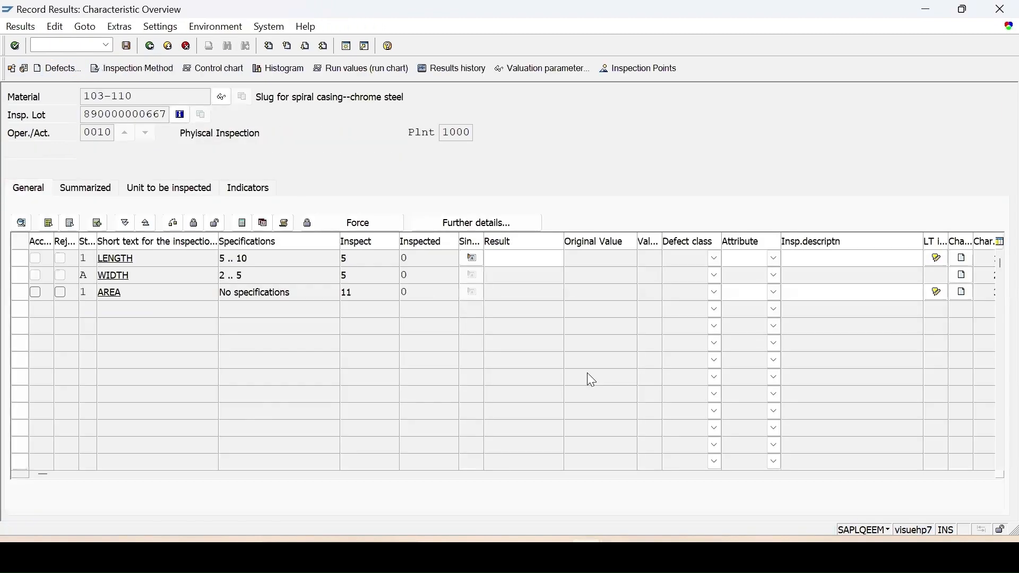
pyautogui.click(471, 259)
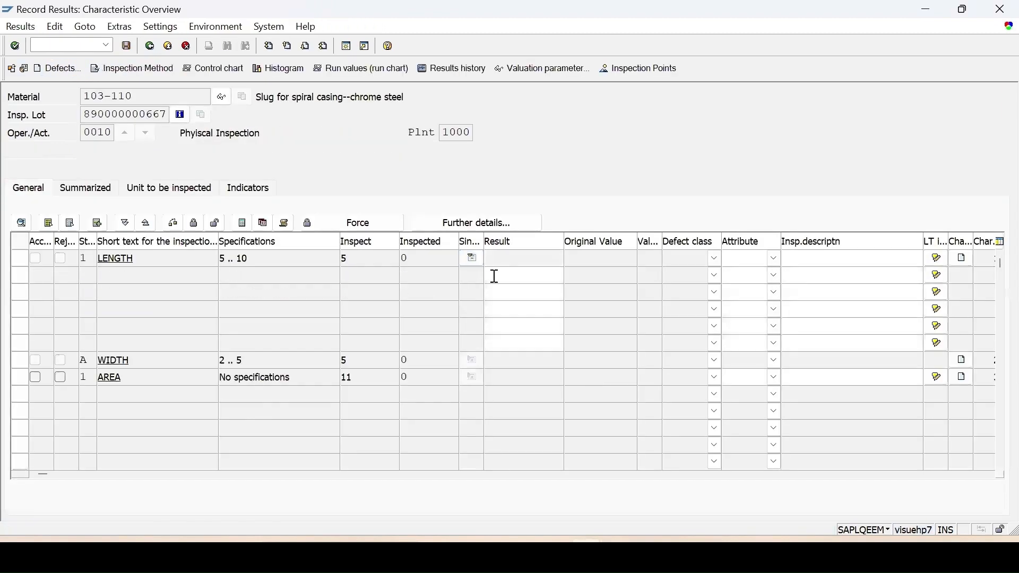
pyautogui.write('5')
pyautogui.click(513, 290)
pyautogui.write('6')
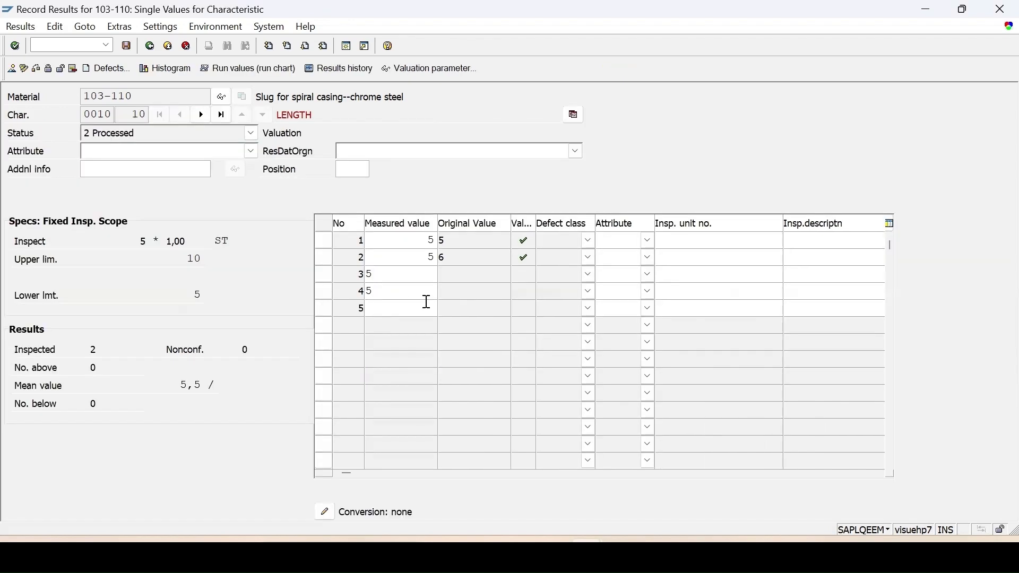
pyautogui.press('Return')
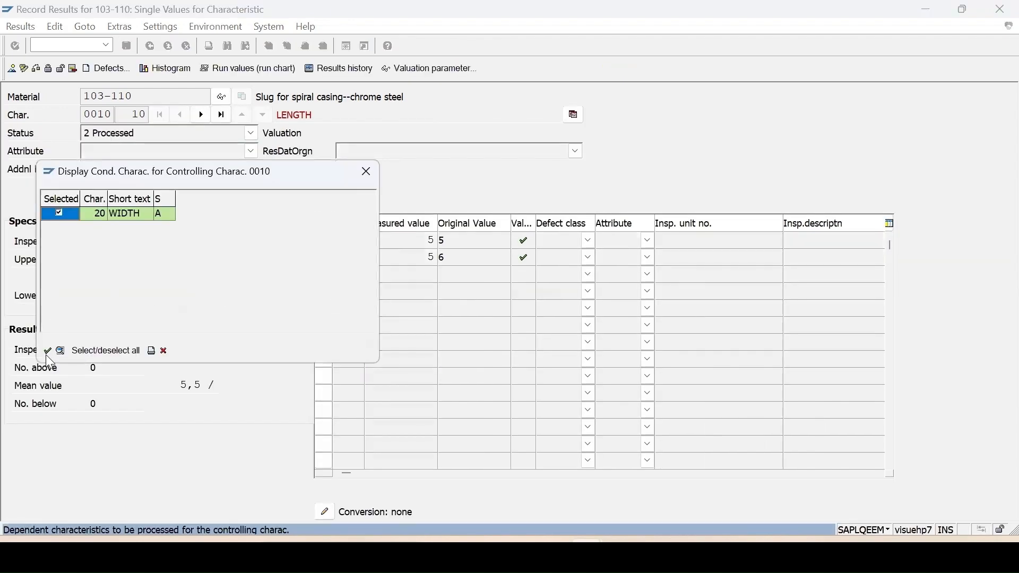
pyautogui.click(47, 352)
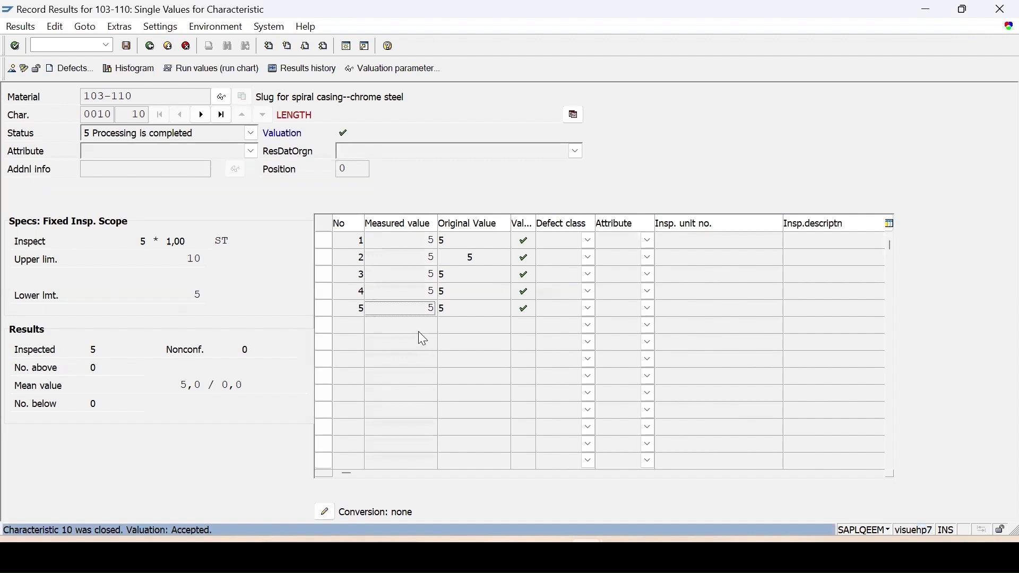
# Step: Return to the characteristic overview and record a WIDTH result of 5
pyautogui.click(150, 45)
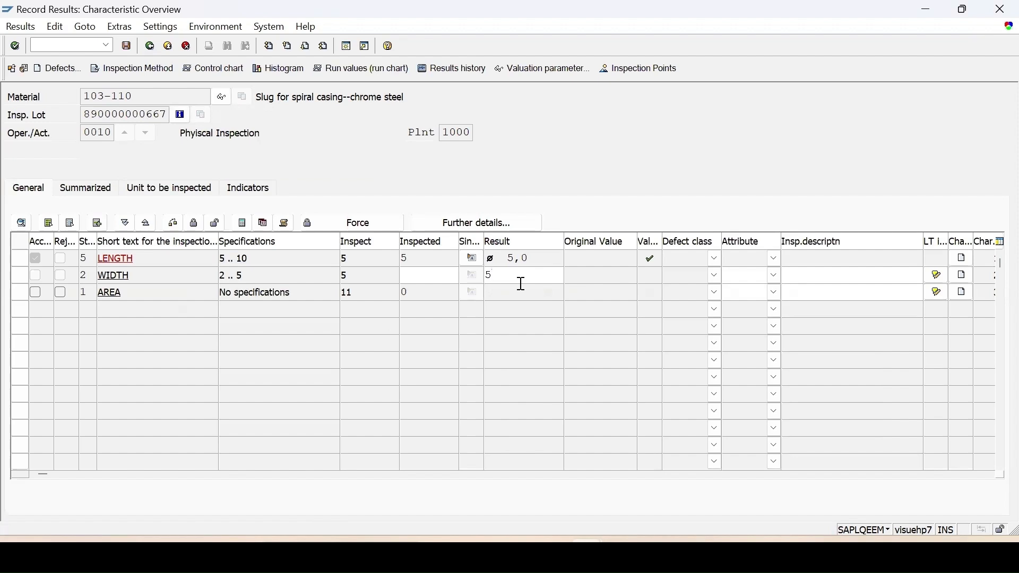
pyautogui.press('Return')
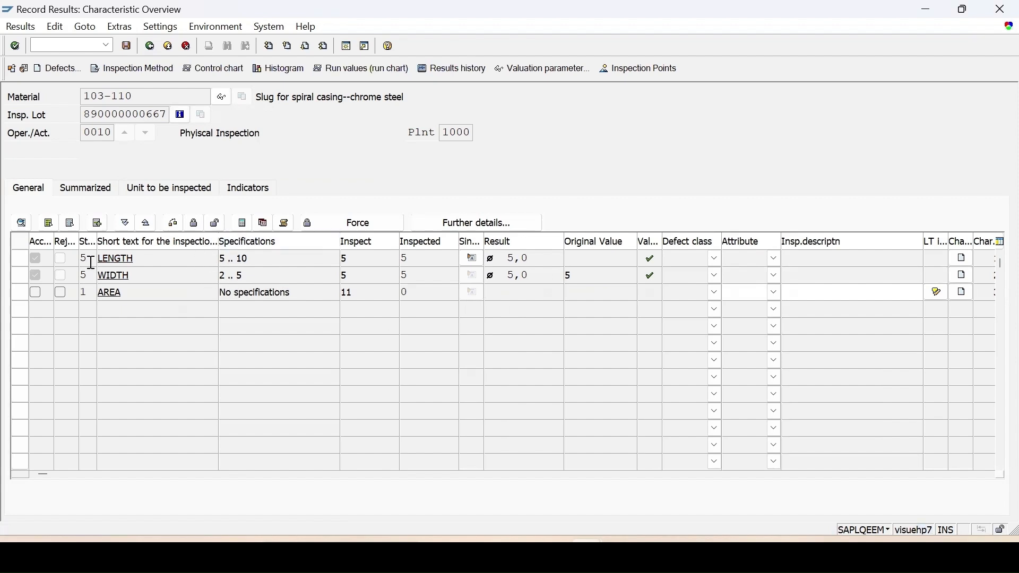
# Step: Save the recorded results for operation 0010 of the inspection lot
pyautogui.click(101, 293)
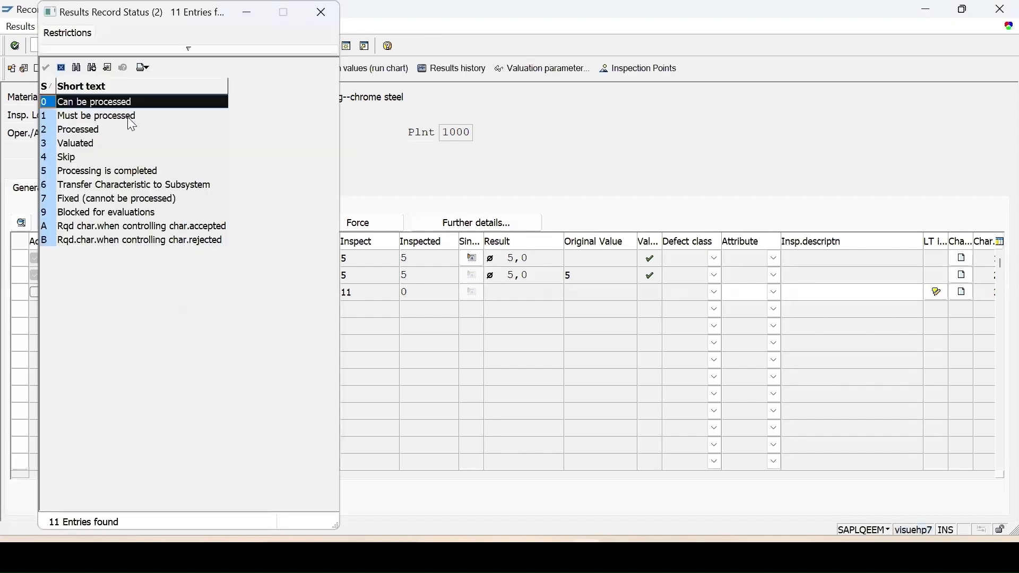
pyautogui.click(61, 67)
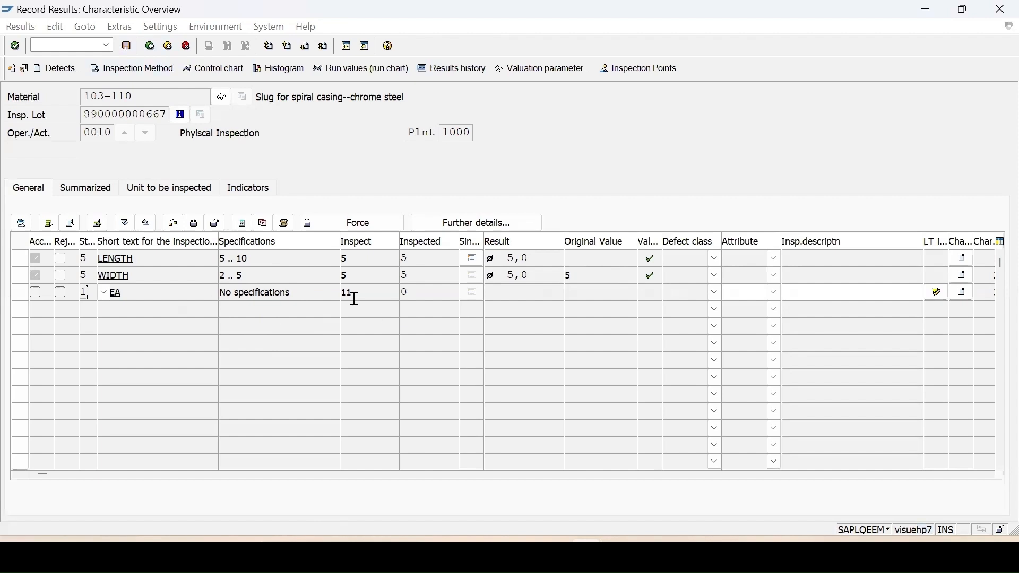
pyautogui.click(127, 46)
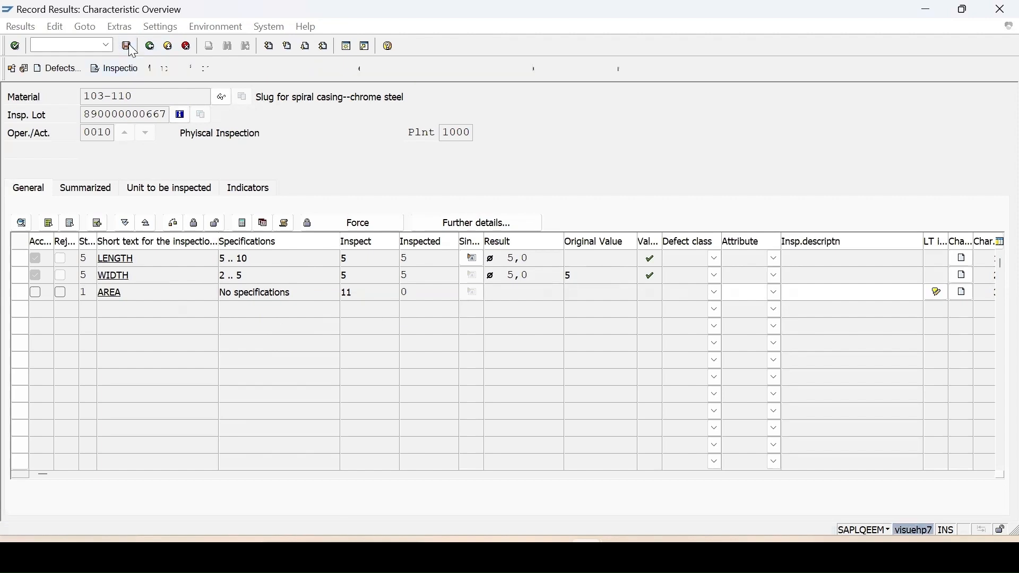
pyautogui.click(103, 351)
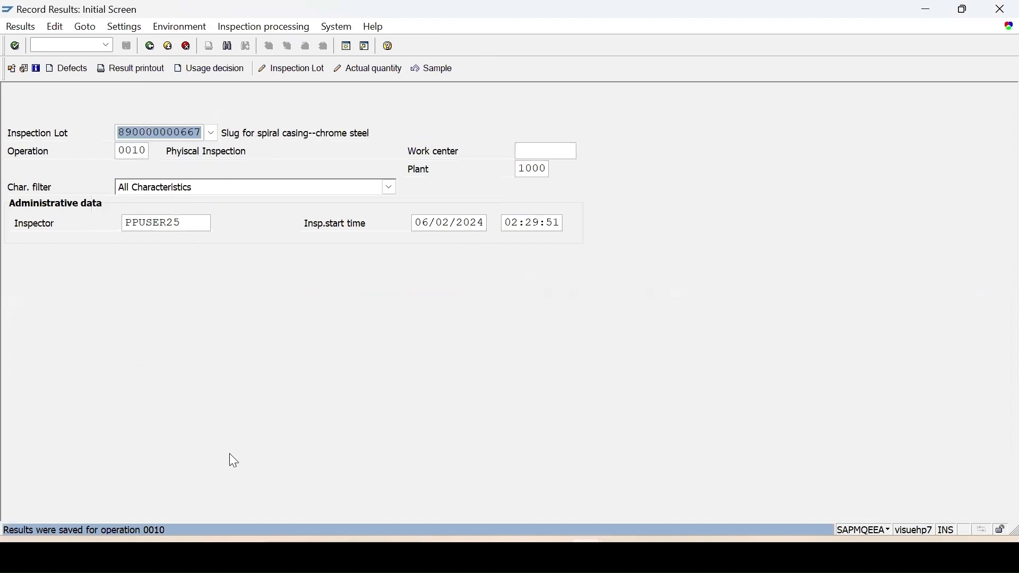
# Step: Reopen the lot's results, set WIDTH back to processing and change its result to 4
pyautogui.press('Return')
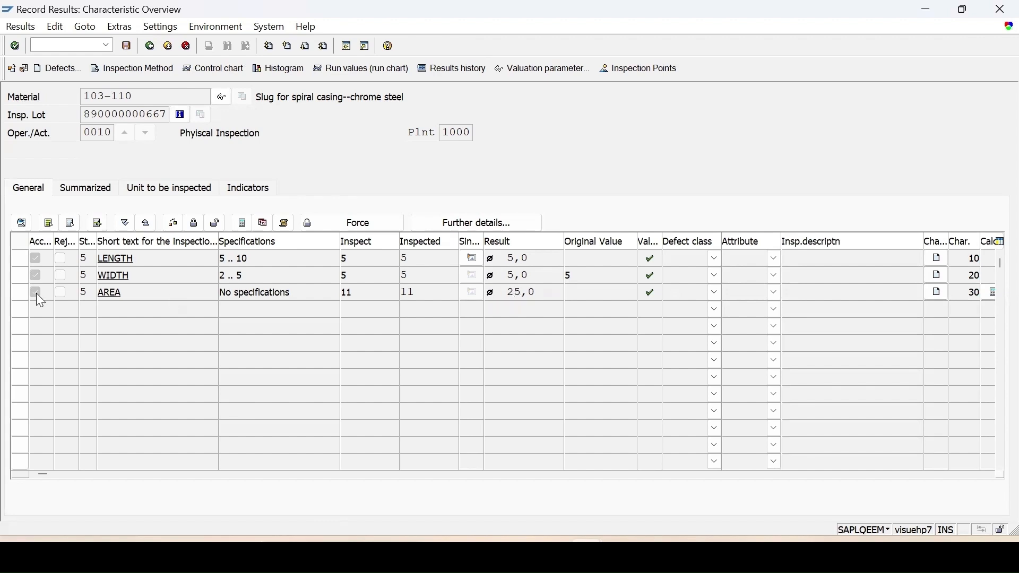
pyautogui.click(23, 273)
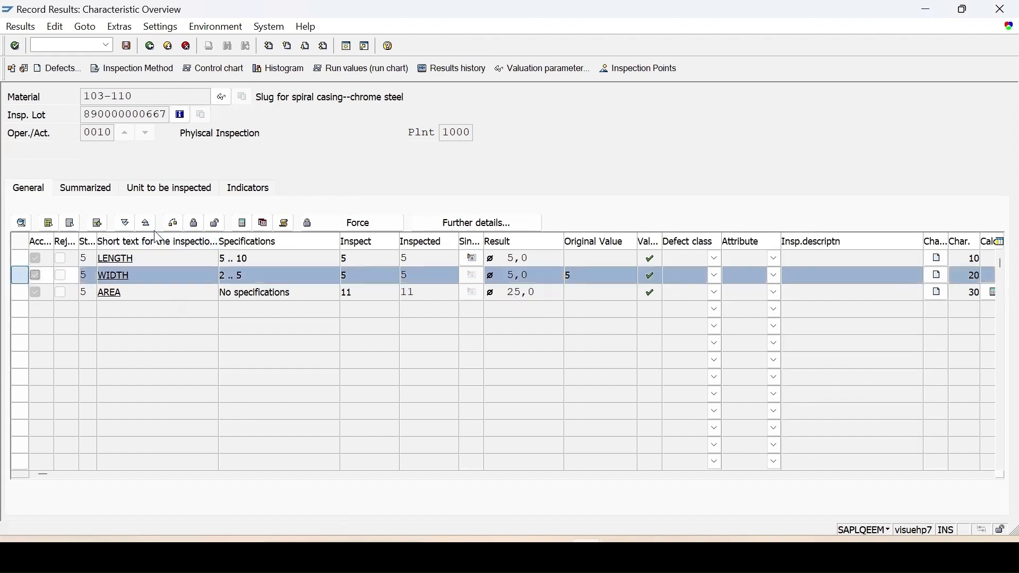
pyautogui.click(214, 224)
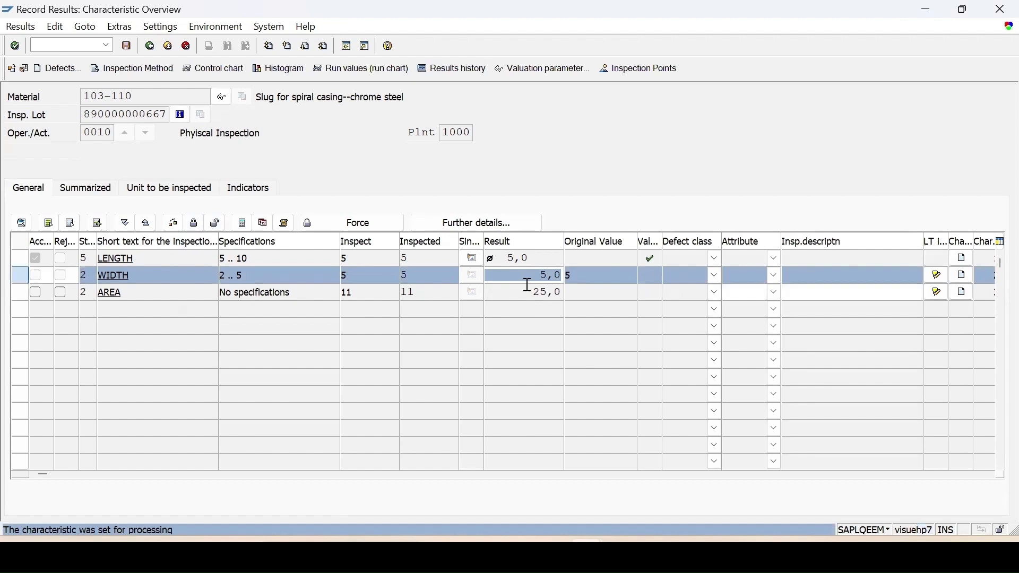
pyautogui.write('4')
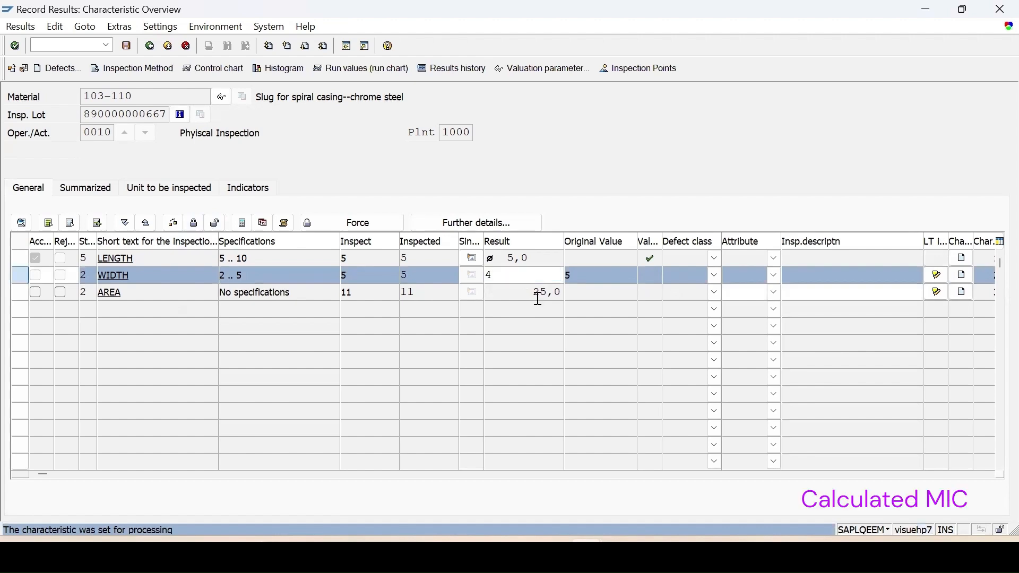
pyautogui.press('Return')
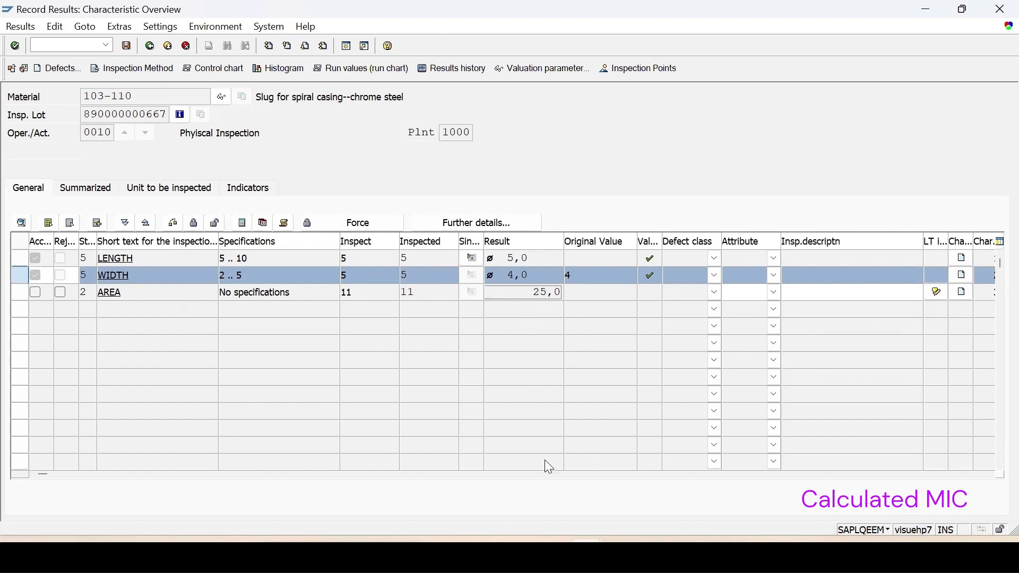
# Step: Recalculate the AREA characteristic from its formula and display the formula it uses
pyautogui.click(137, 472)
pyautogui.moveTo(873, 241); pyautogui.dragTo(778, 250)
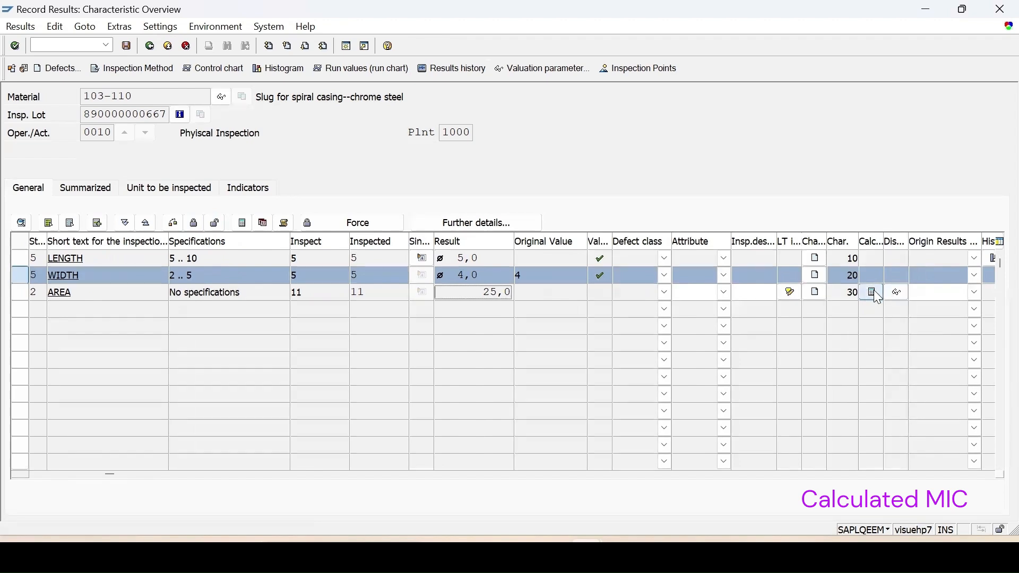
pyautogui.click(876, 295)
pyautogui.click(18, 295)
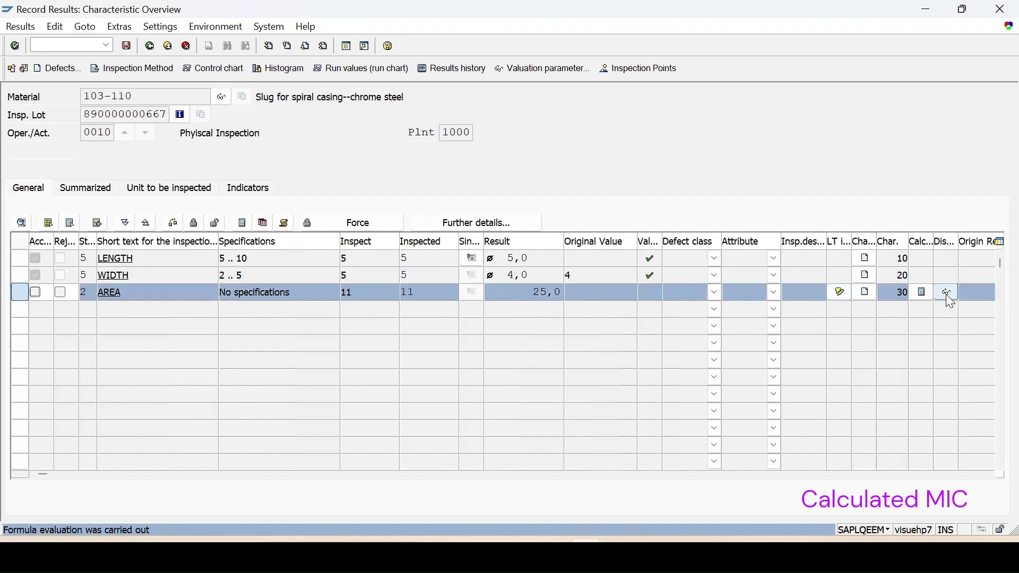
pyautogui.click(919, 294)
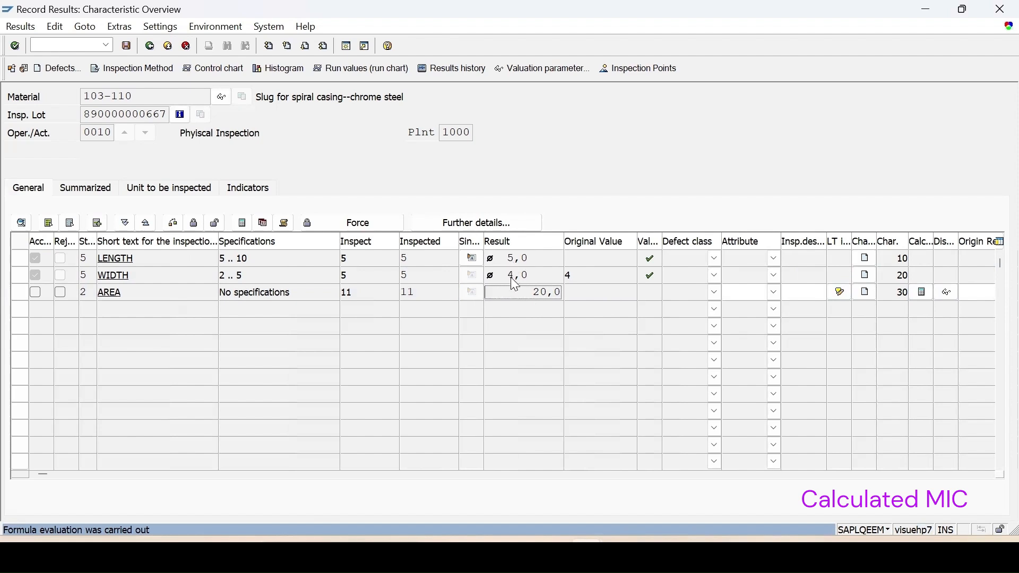
pyautogui.click(947, 294)
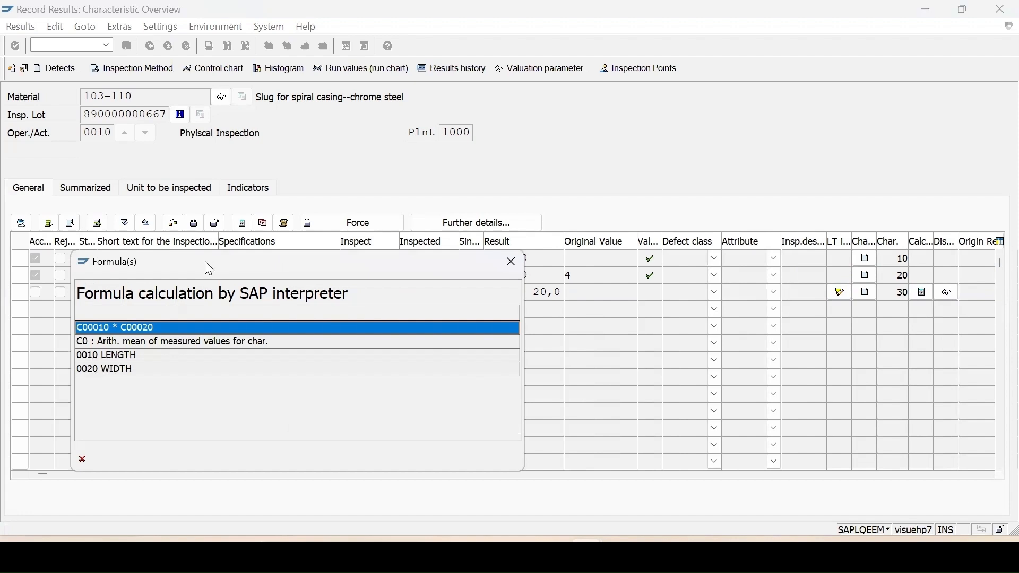
pyautogui.moveTo(205, 263); pyautogui.dragTo(525, 236)
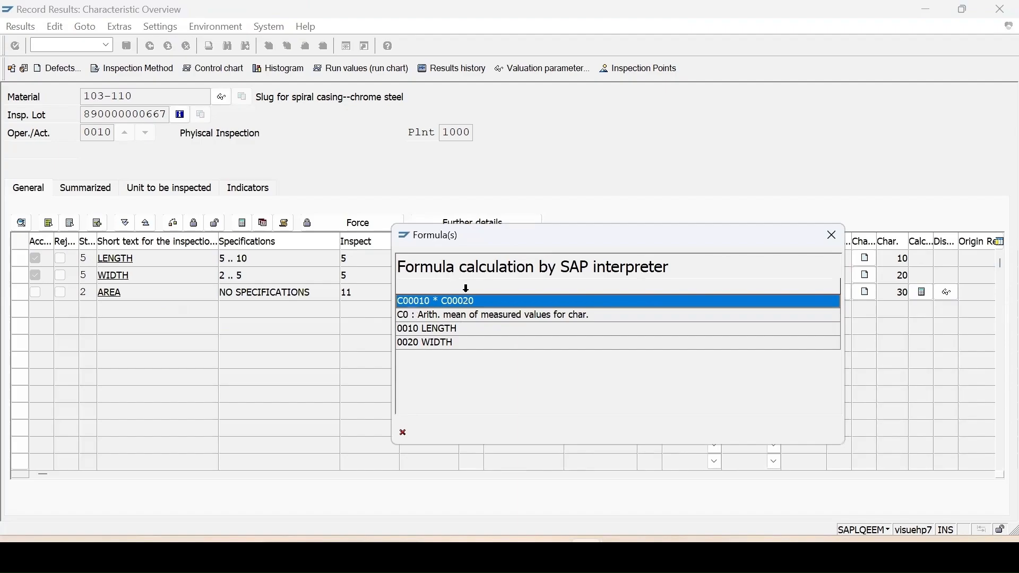